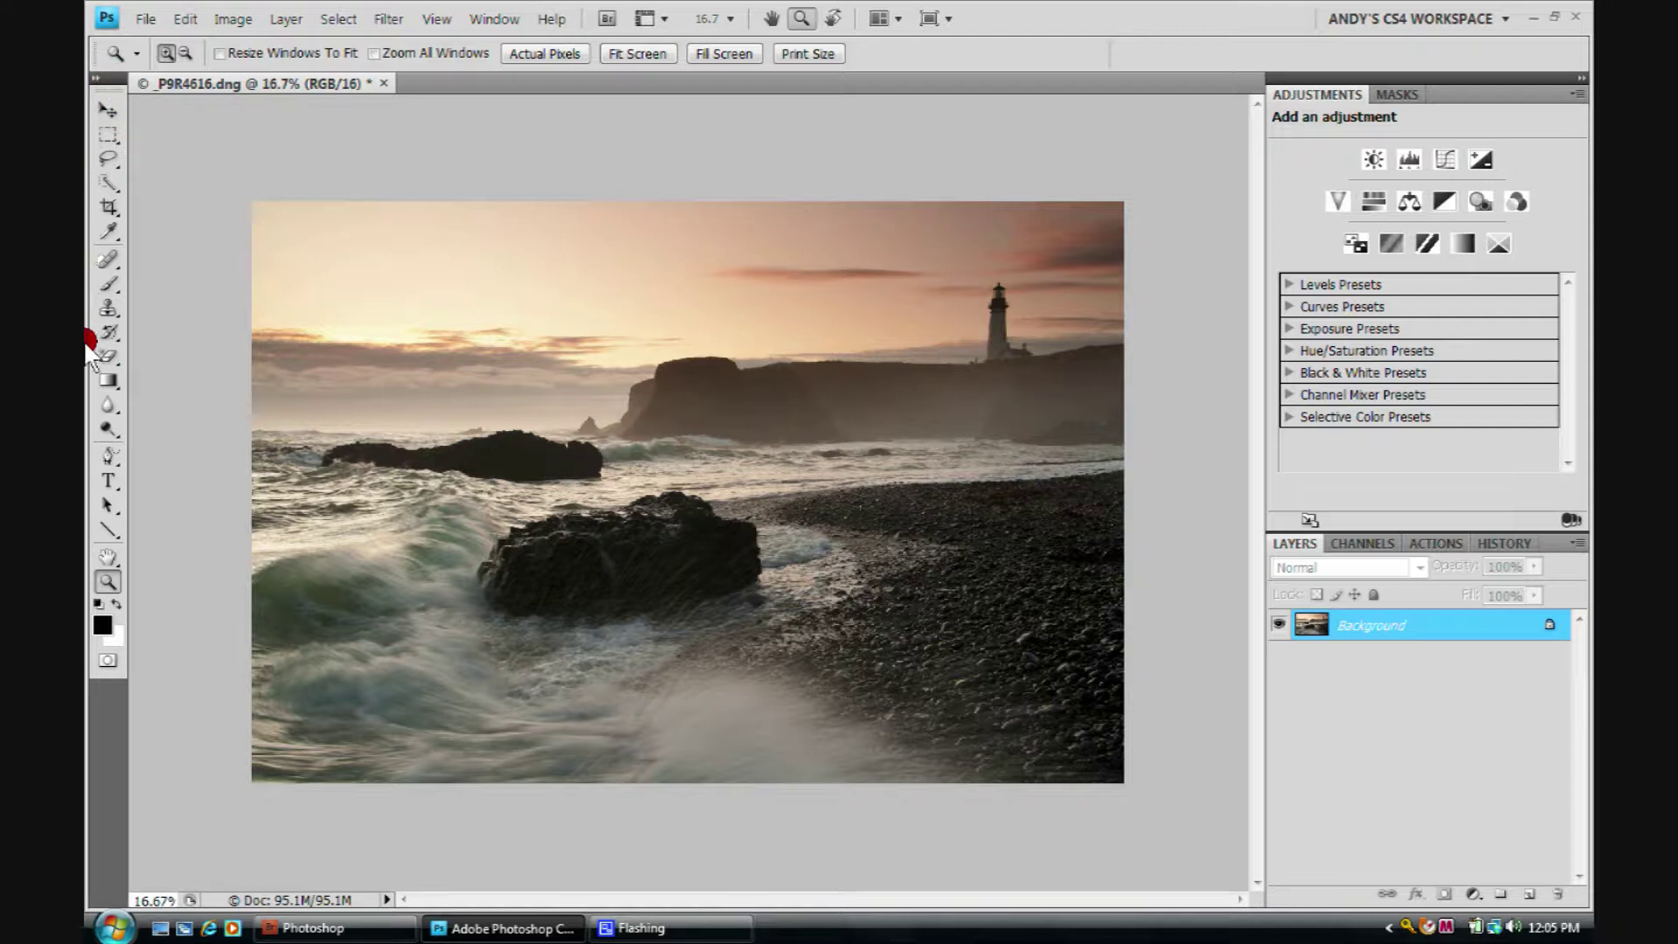
Toggle the toolbox to two columns and back, then view the lasso, healing and gradient tool variants
left_click(95, 79)
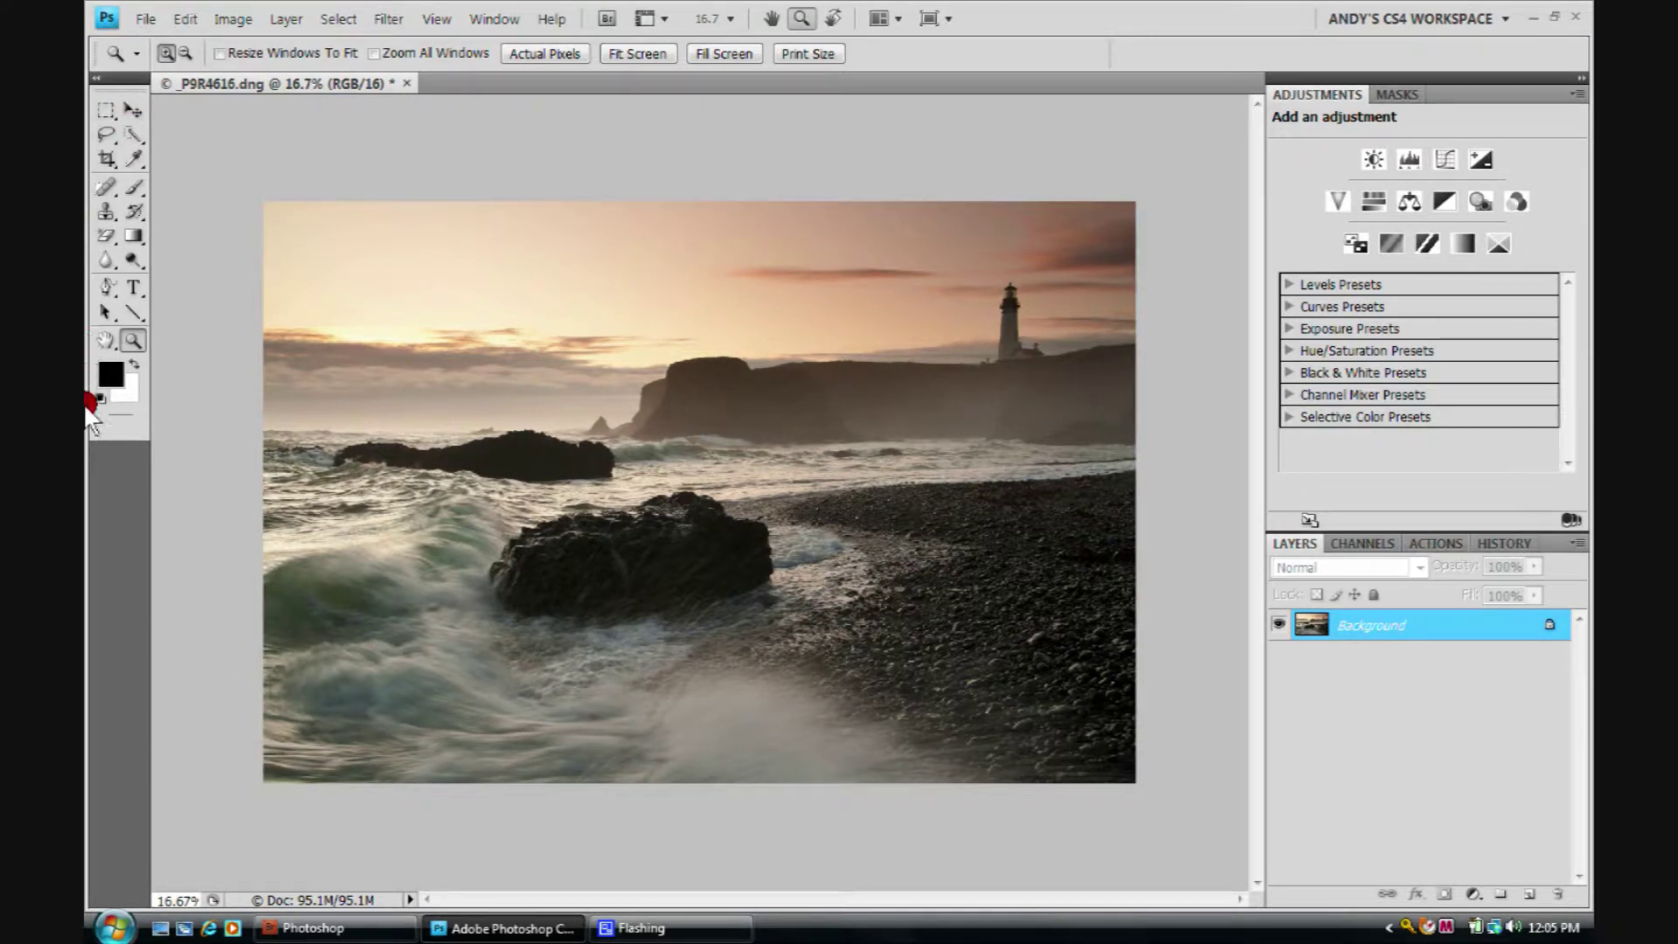
left_click(95, 79)
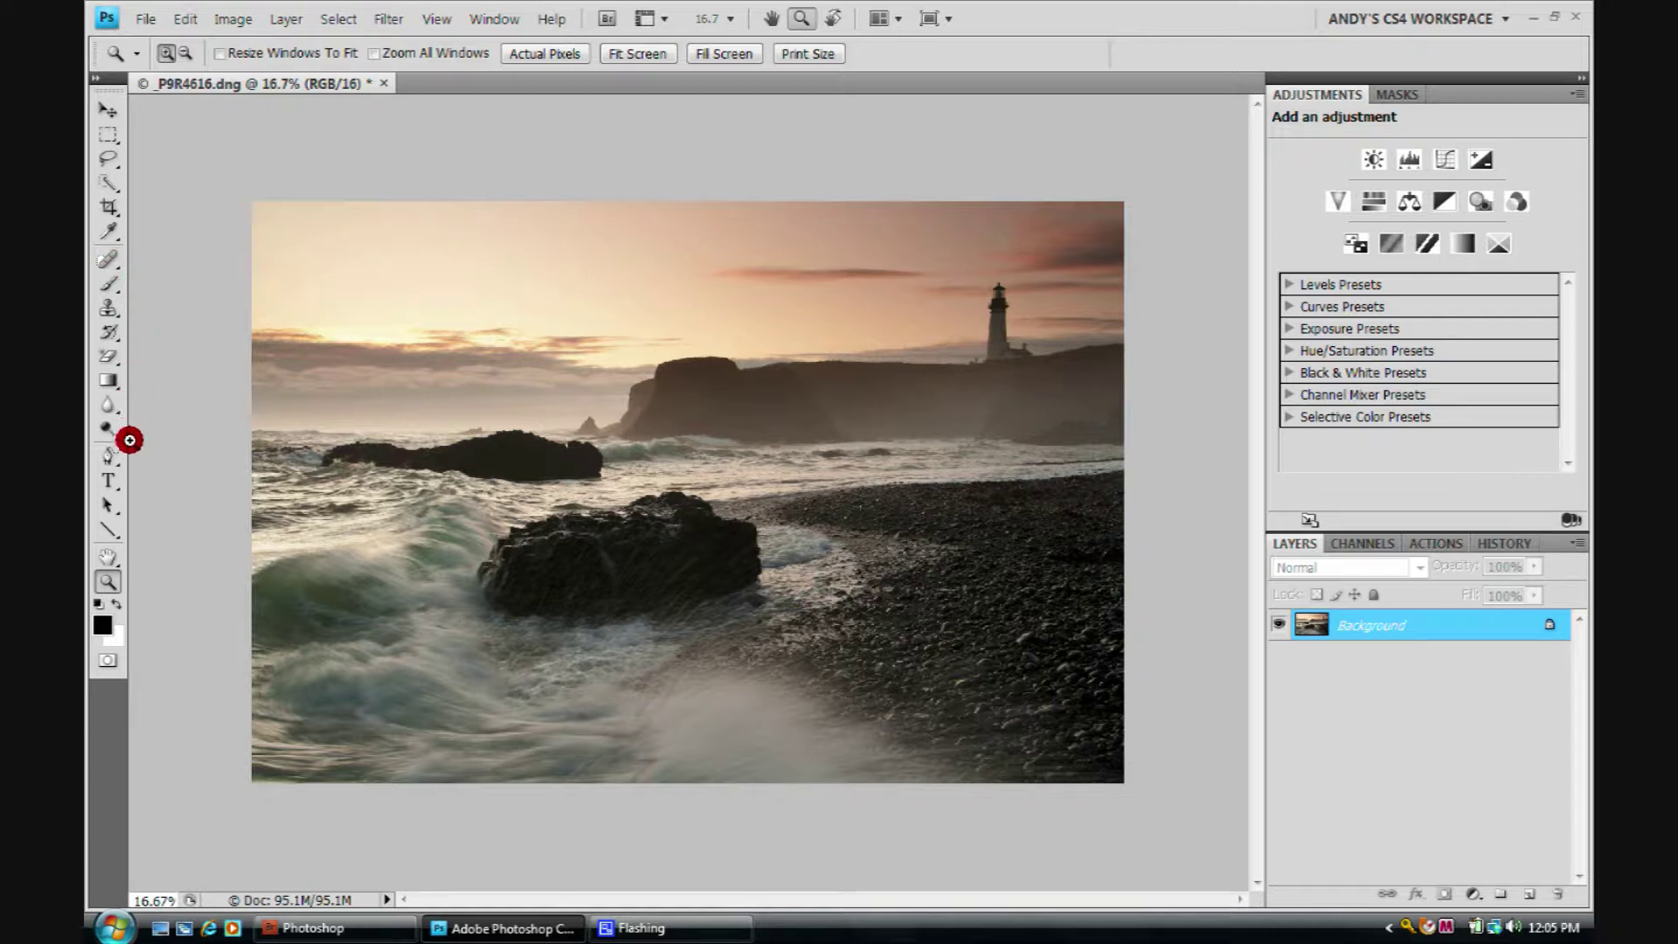
left_click(112, 163)
mouse_move(112, 163)
left_mouse_down()
mouse_move(293, 175)
mouse_move(268, 200)
mouse_move(122, 223)
left_mouse_up()
mouse_move(107, 260)
left_mouse_down()
mouse_move(219, 262)
mouse_move(109, 393)
left_mouse_up()
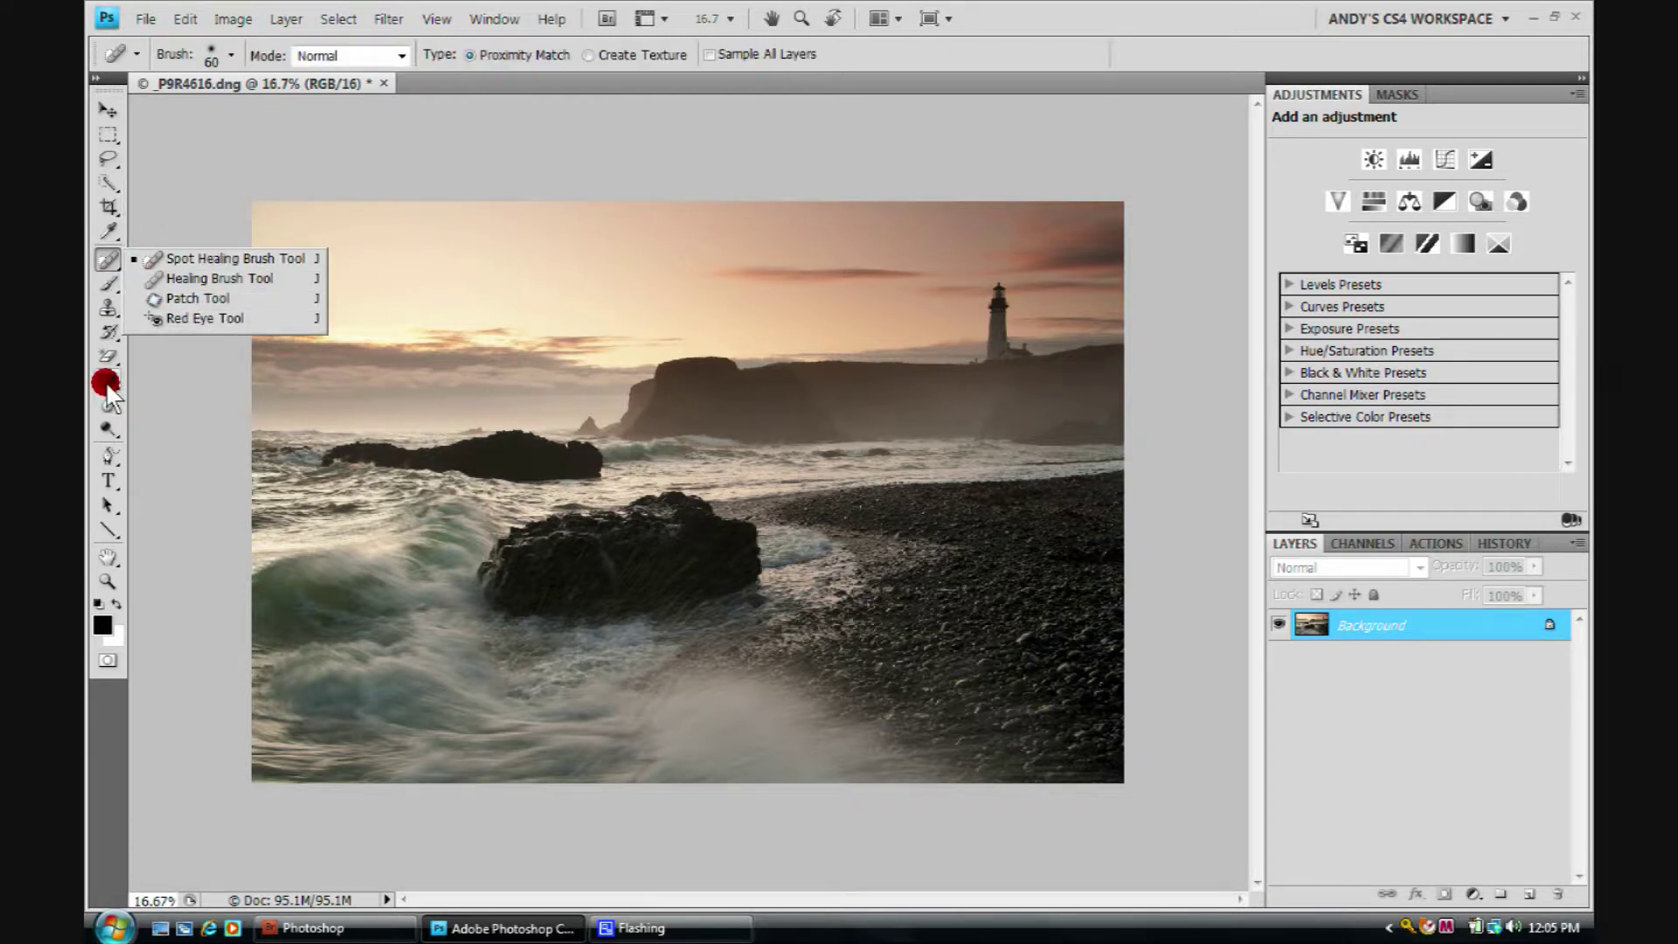
left_click(108, 381)
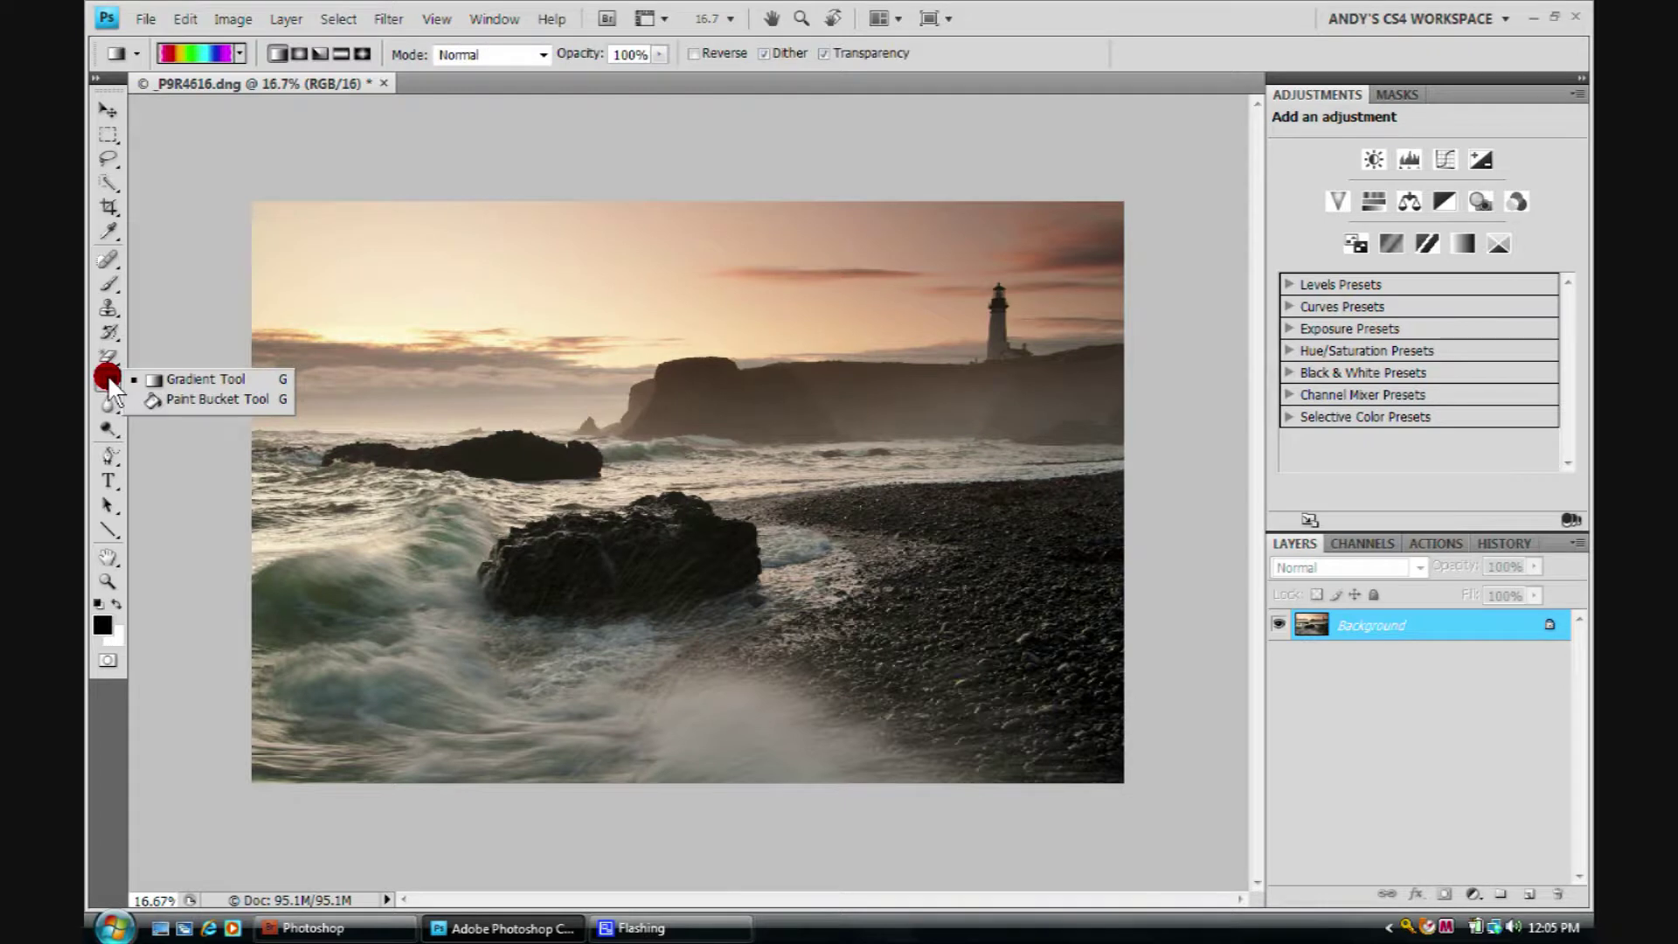
Pick the Zoom tool, then try moving the locked Background layer with the Move tool
left_click(107, 579)
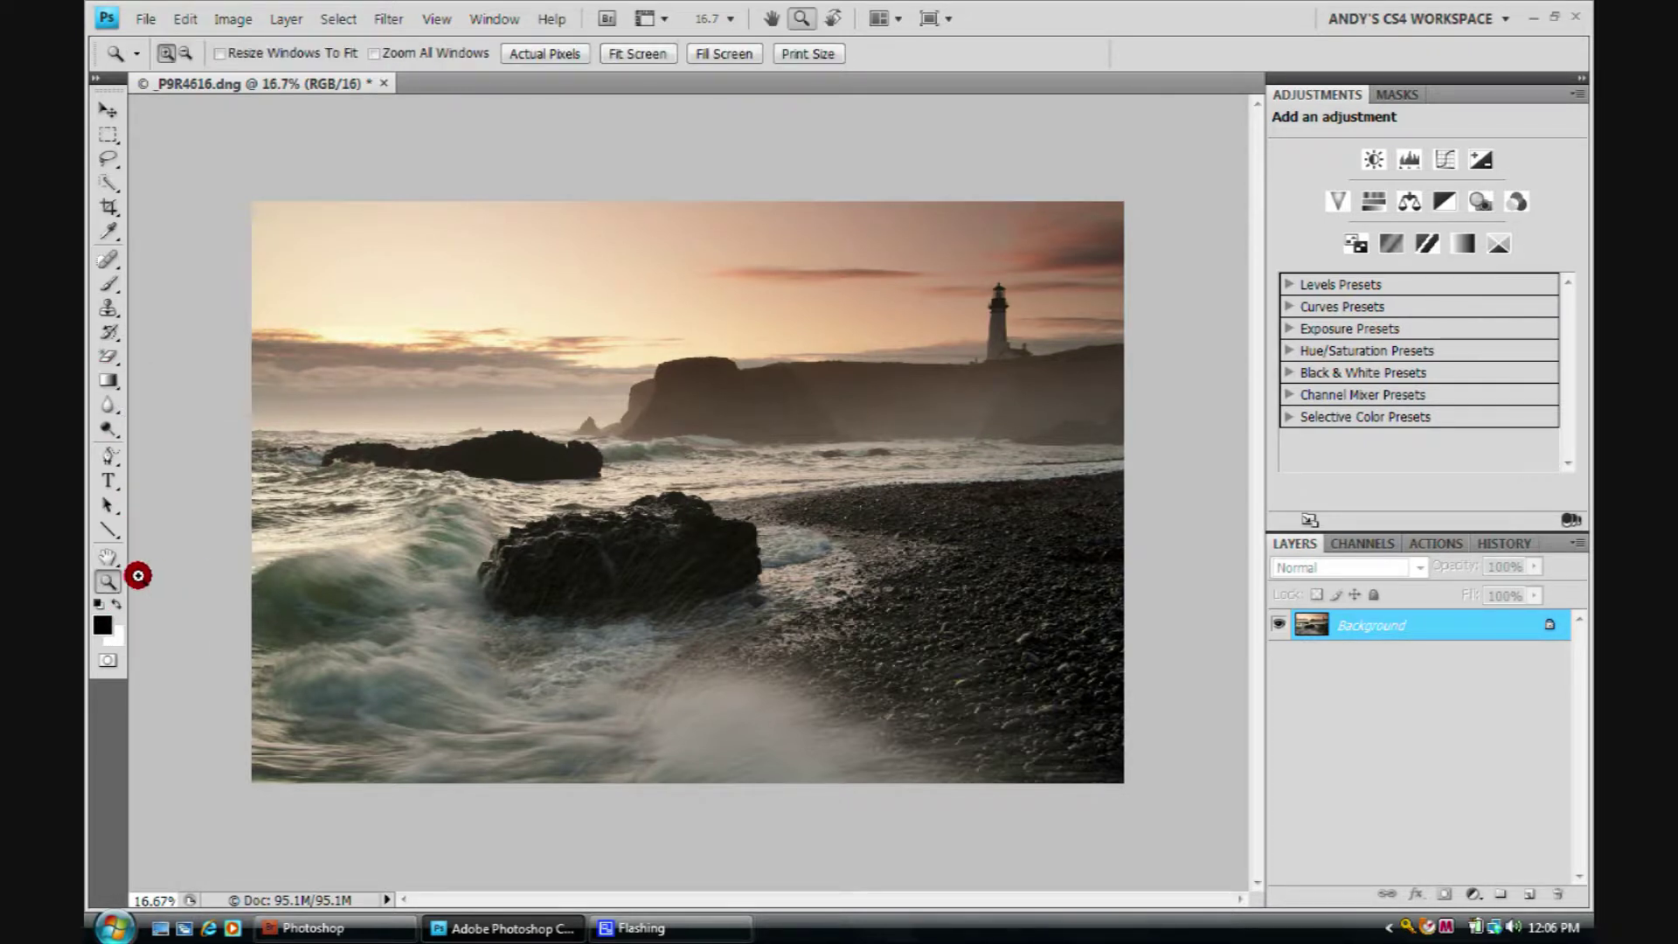
left_click(111, 166)
left_click(108, 105)
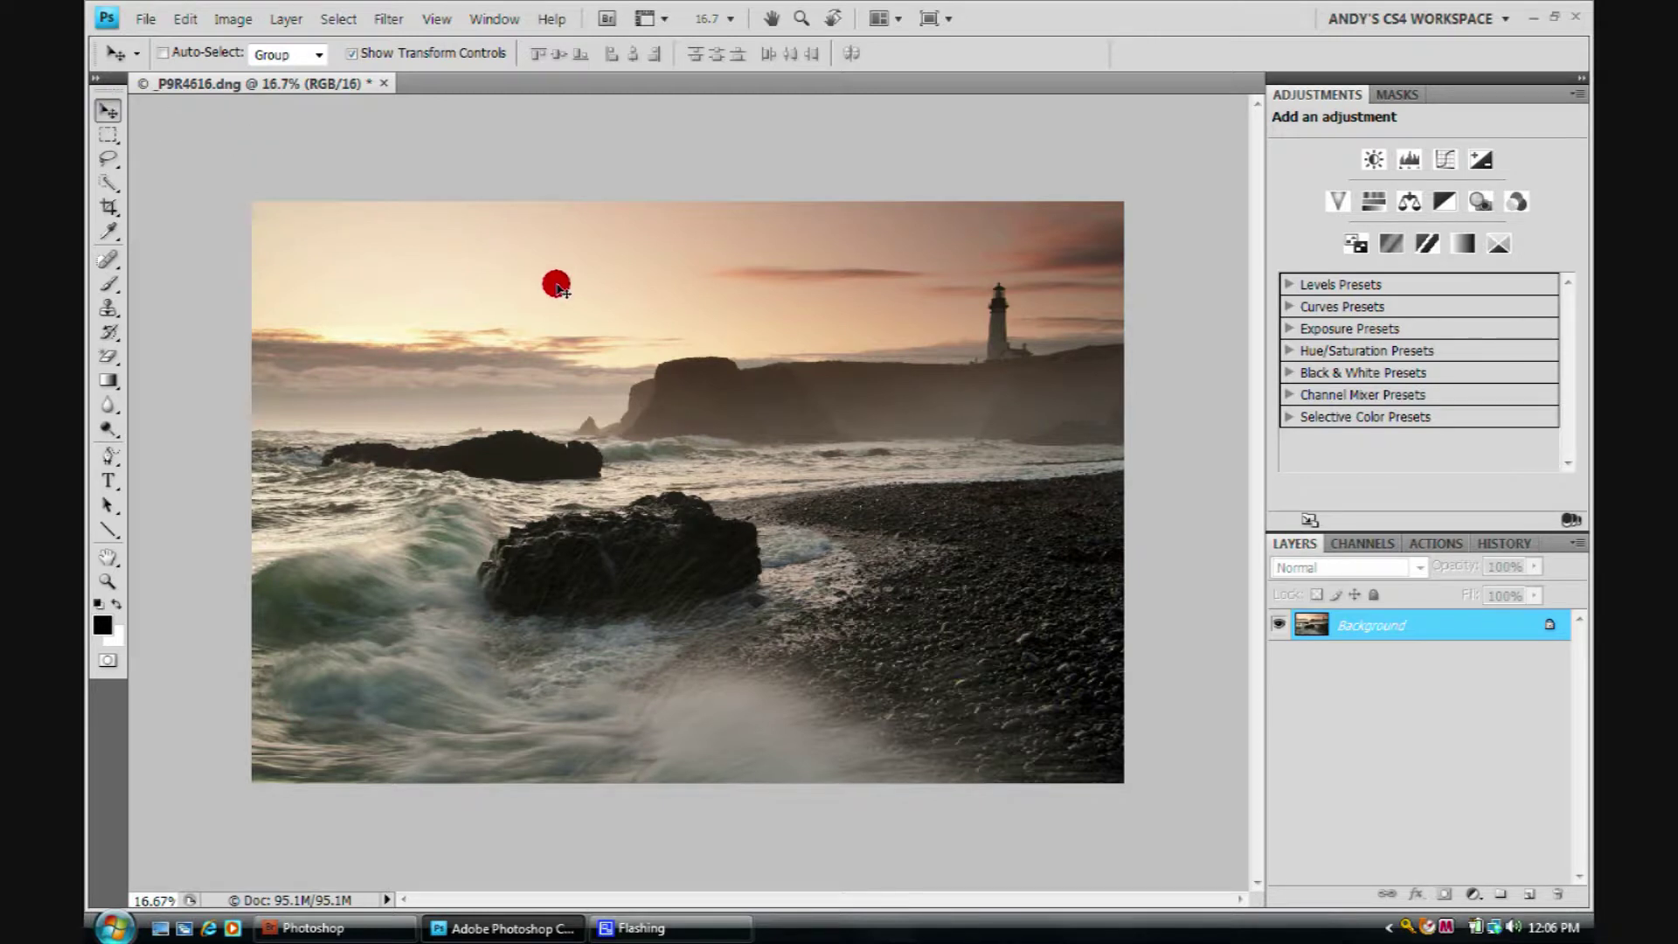
left_click(517, 333)
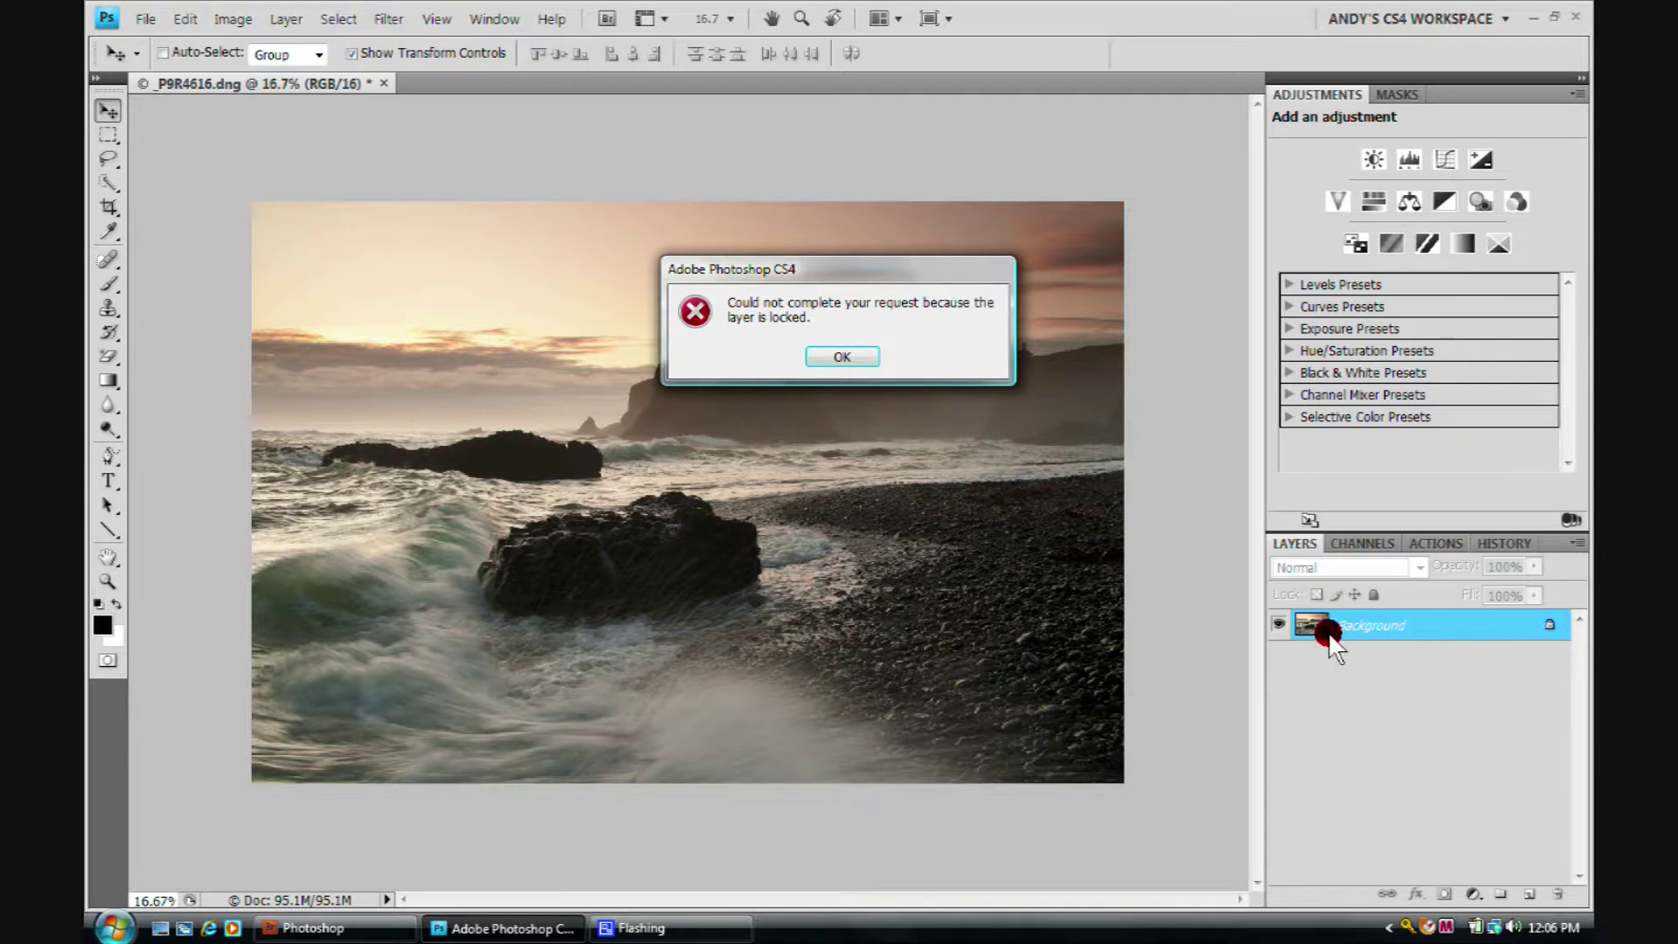
Dismiss the locked-layer error and duplicate Background into a new Background copy layer
left_click(852, 356)
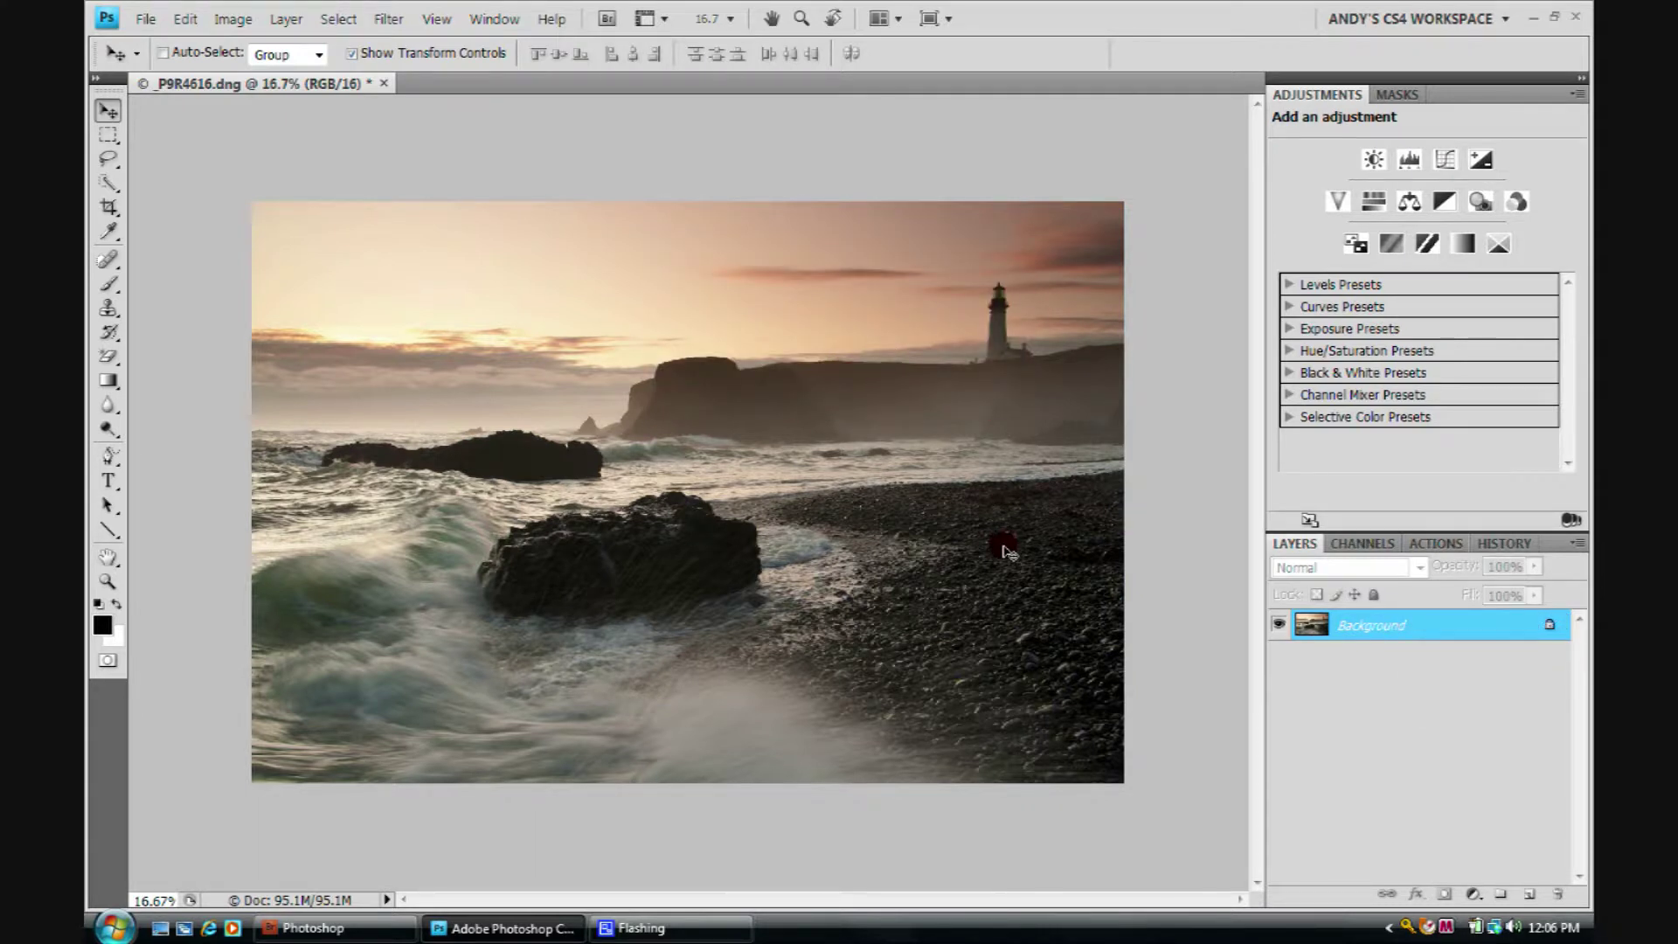
right_click(1489, 623)
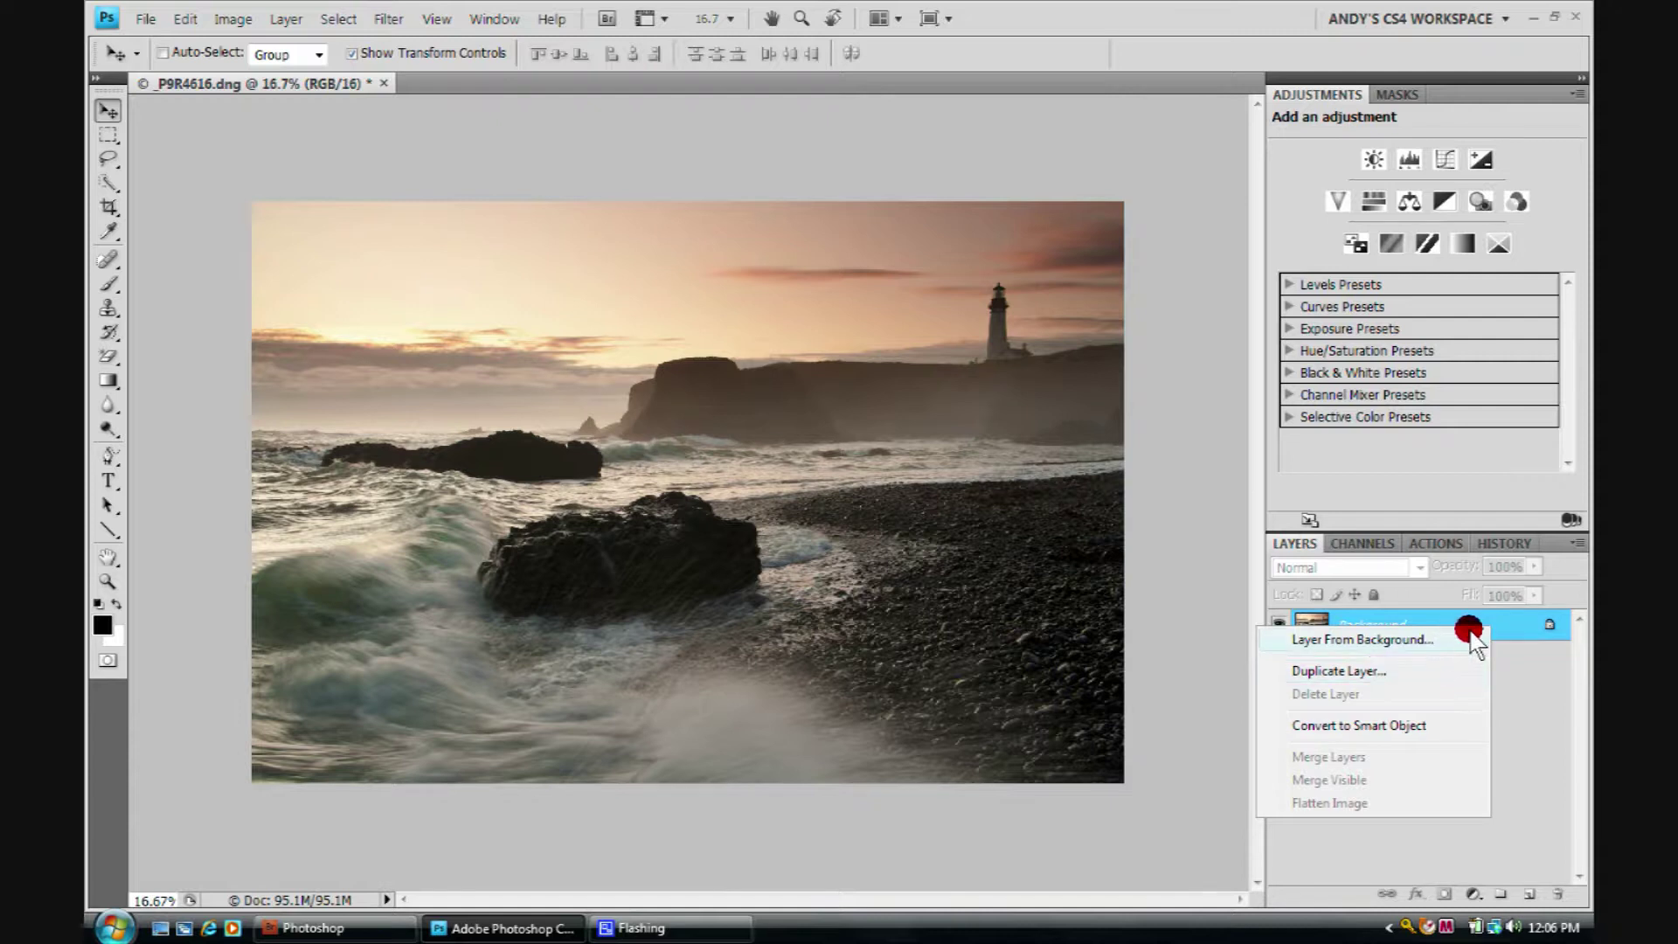
left_click(1516, 625)
left_click_drag(1501, 621, 1529, 901)
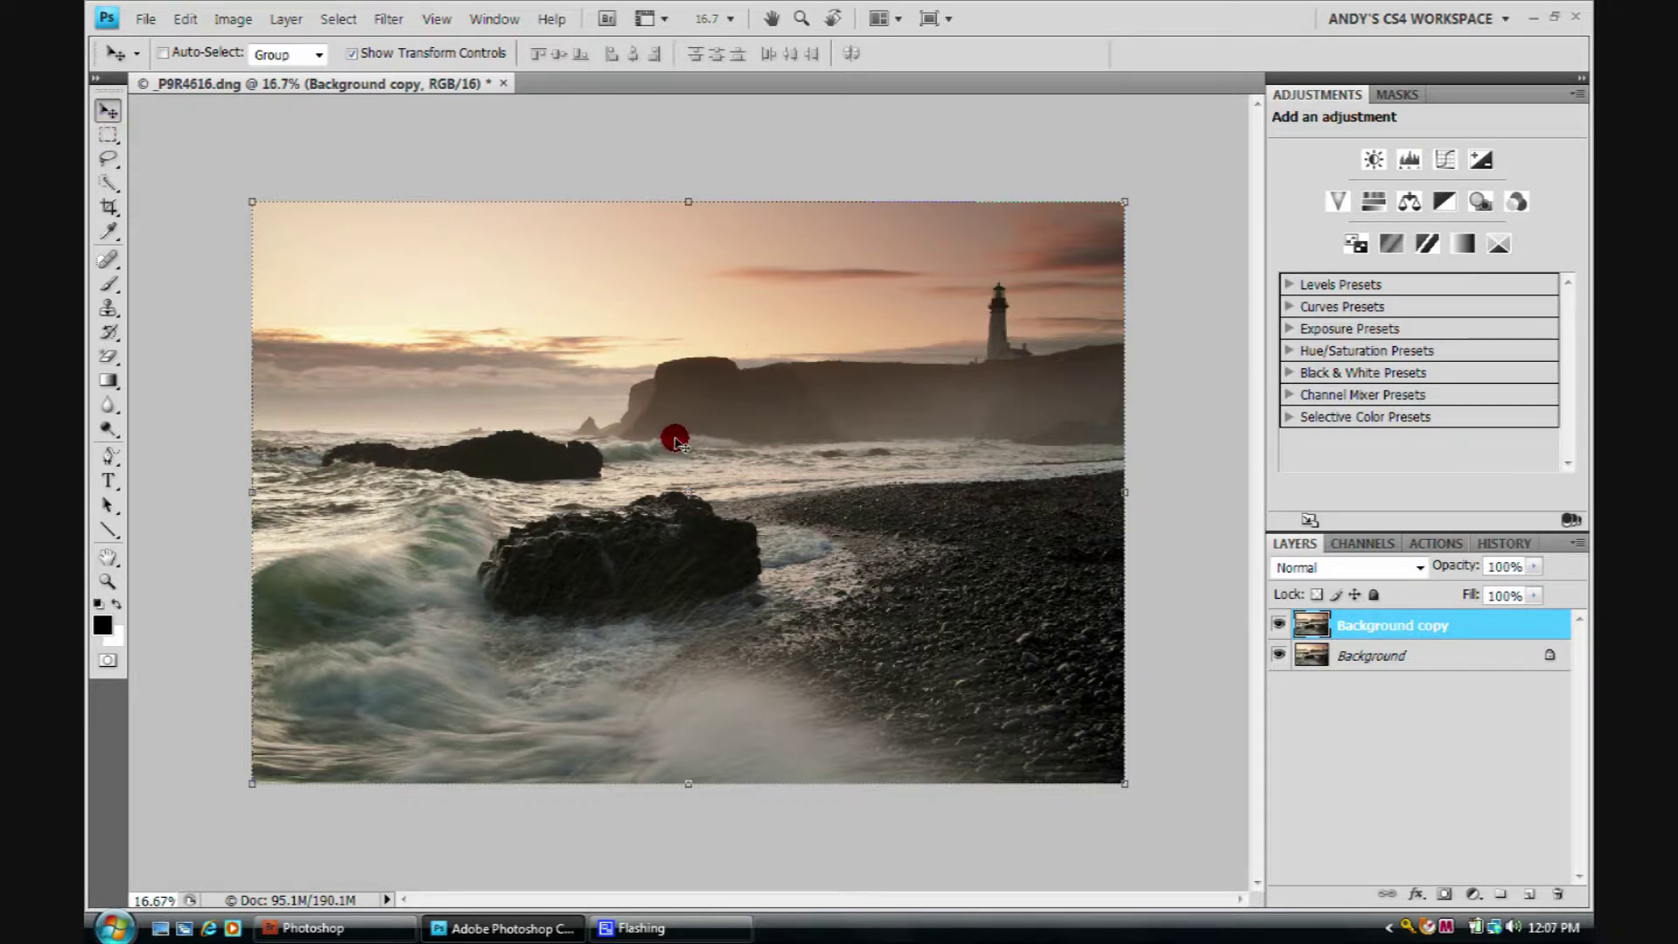
Drag the Background copy around the canvas, finally leaving it offset right and down
left_click_drag(427, 422, 637, 655)
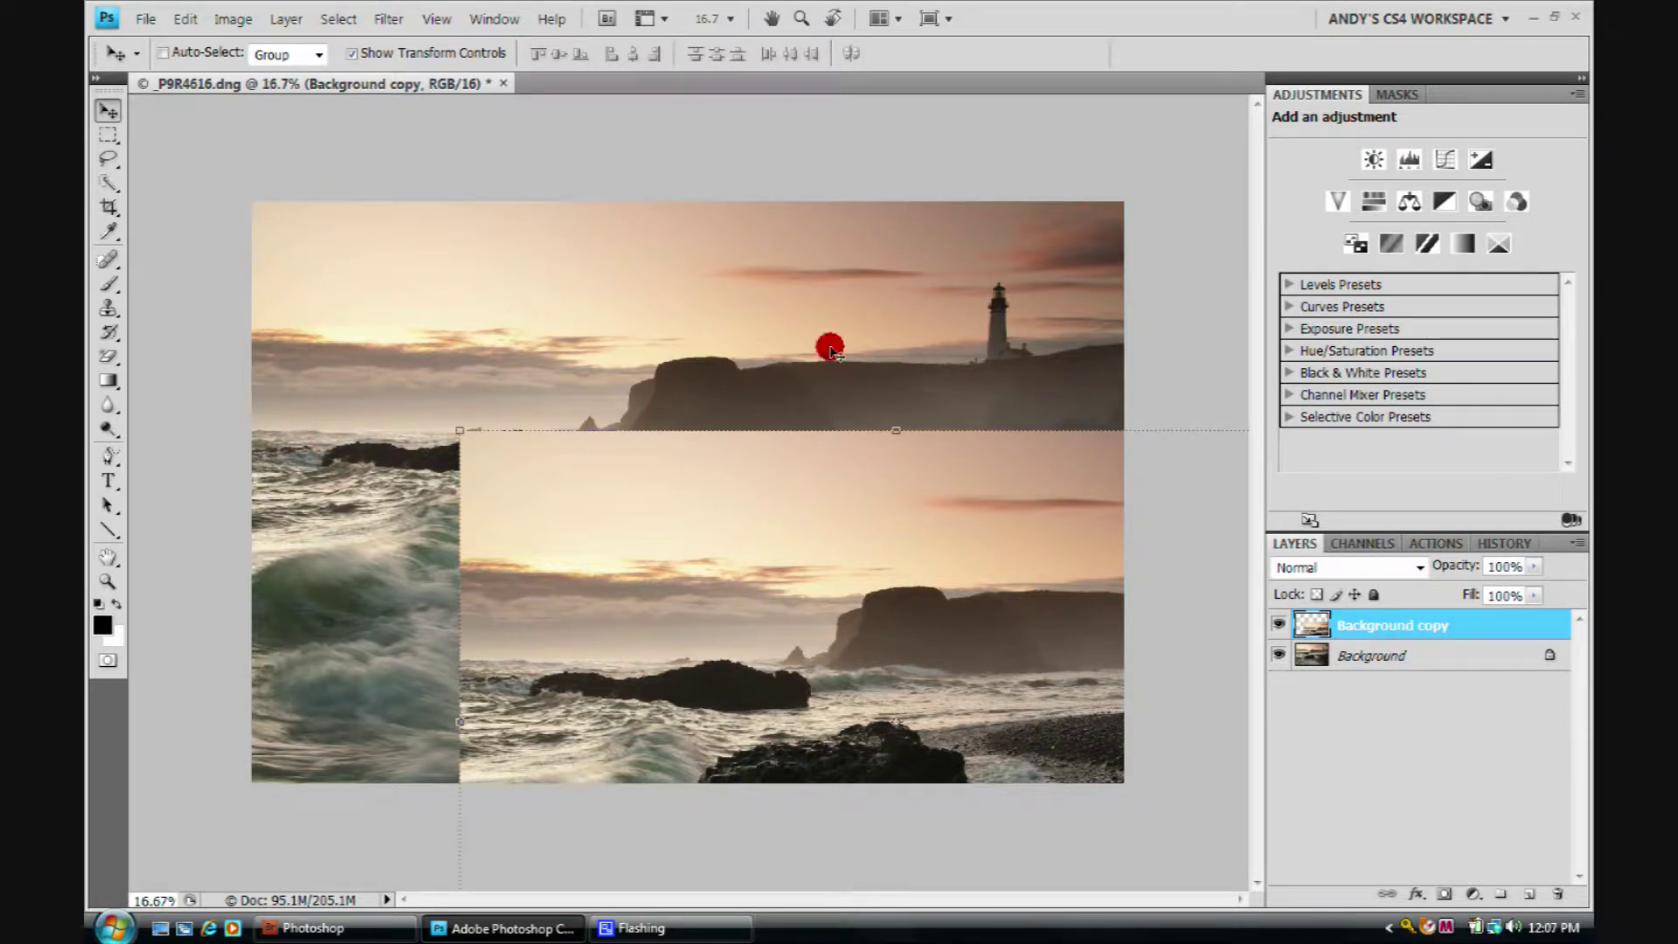
left_click_drag(947, 644, 992, 283)
left_click(116, 109)
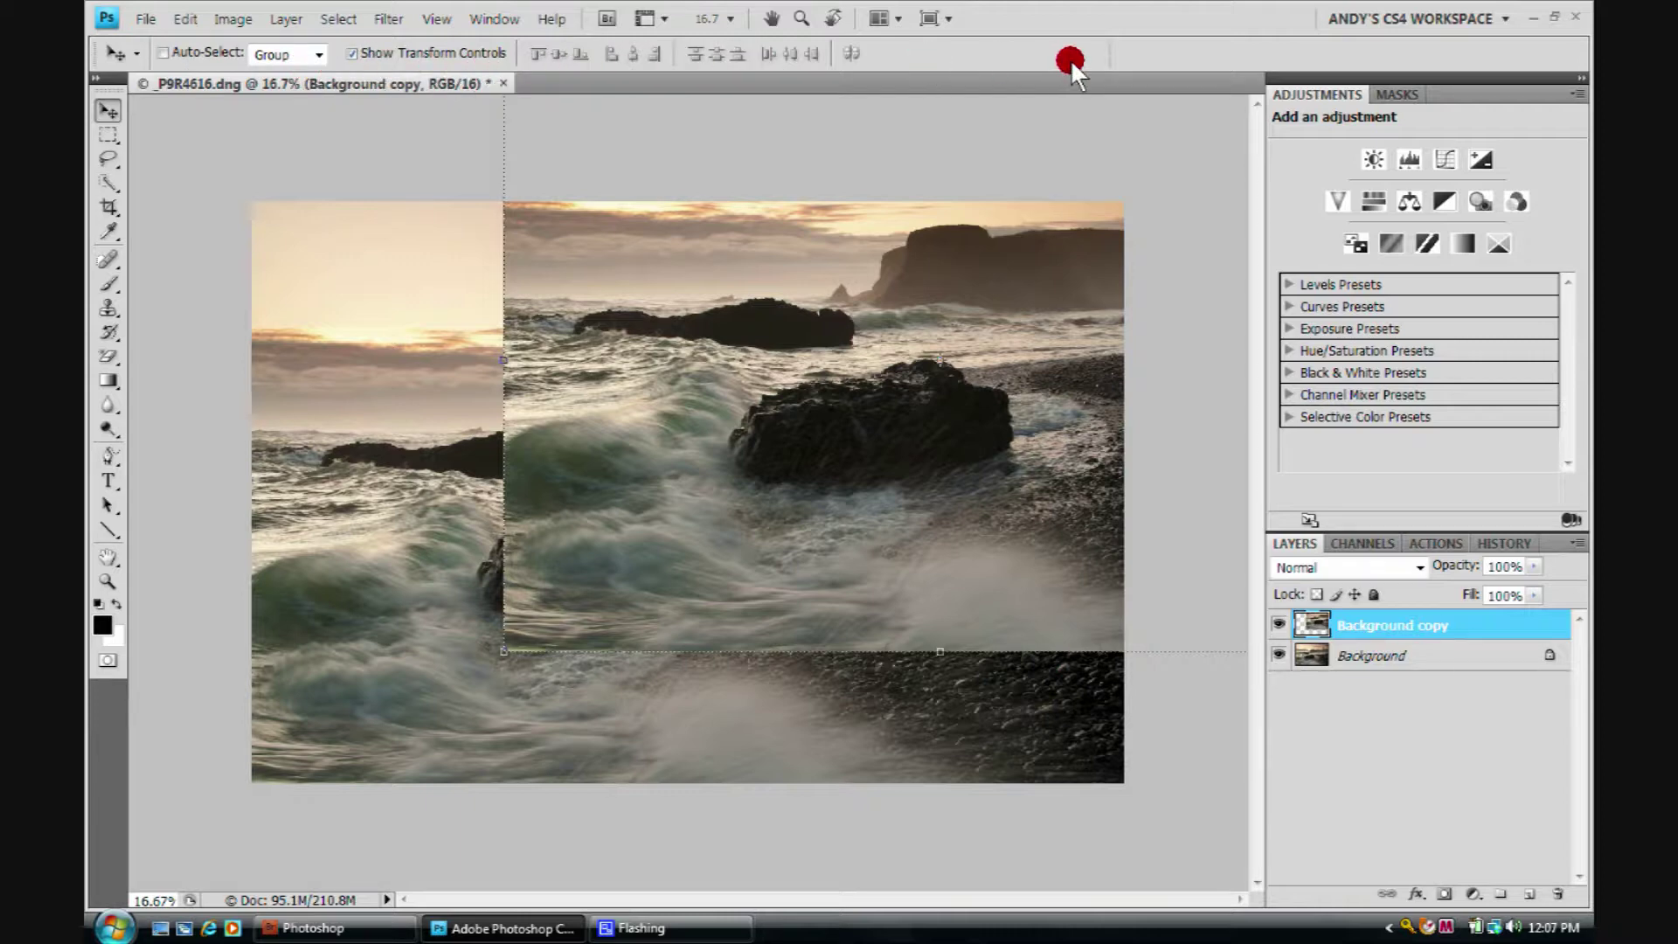
left_click(975, 352)
left_click_drag(990, 353, 881, 466)
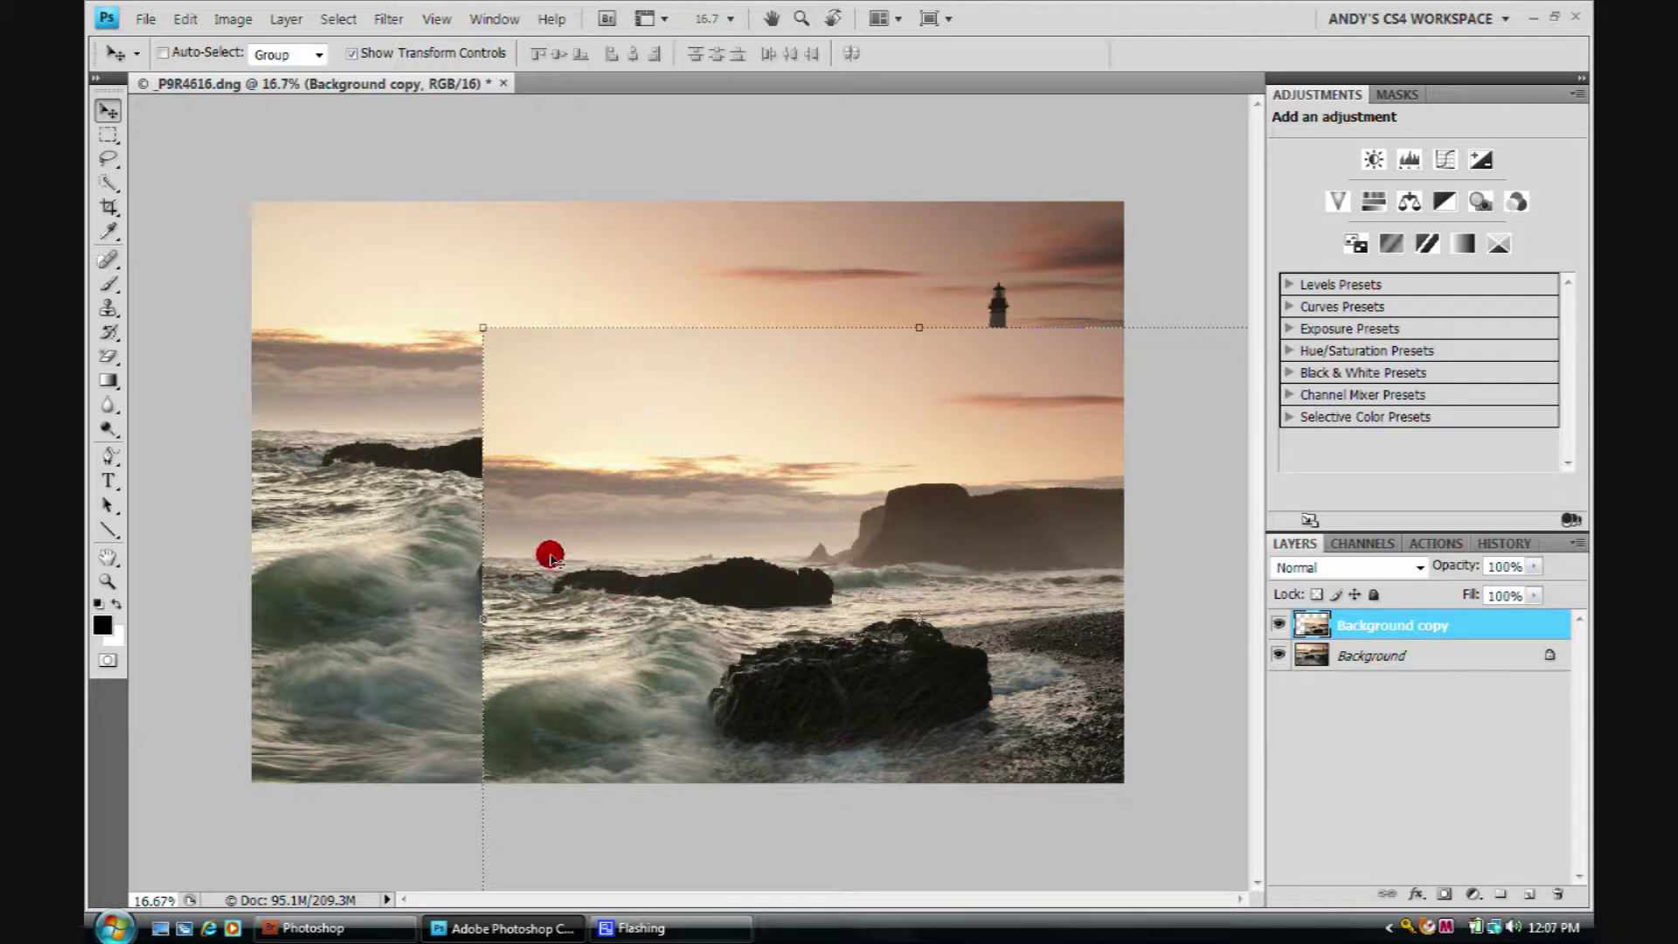
left_click_drag(535, 667, 831, 524)
left_click_drag(933, 494, 490, 430)
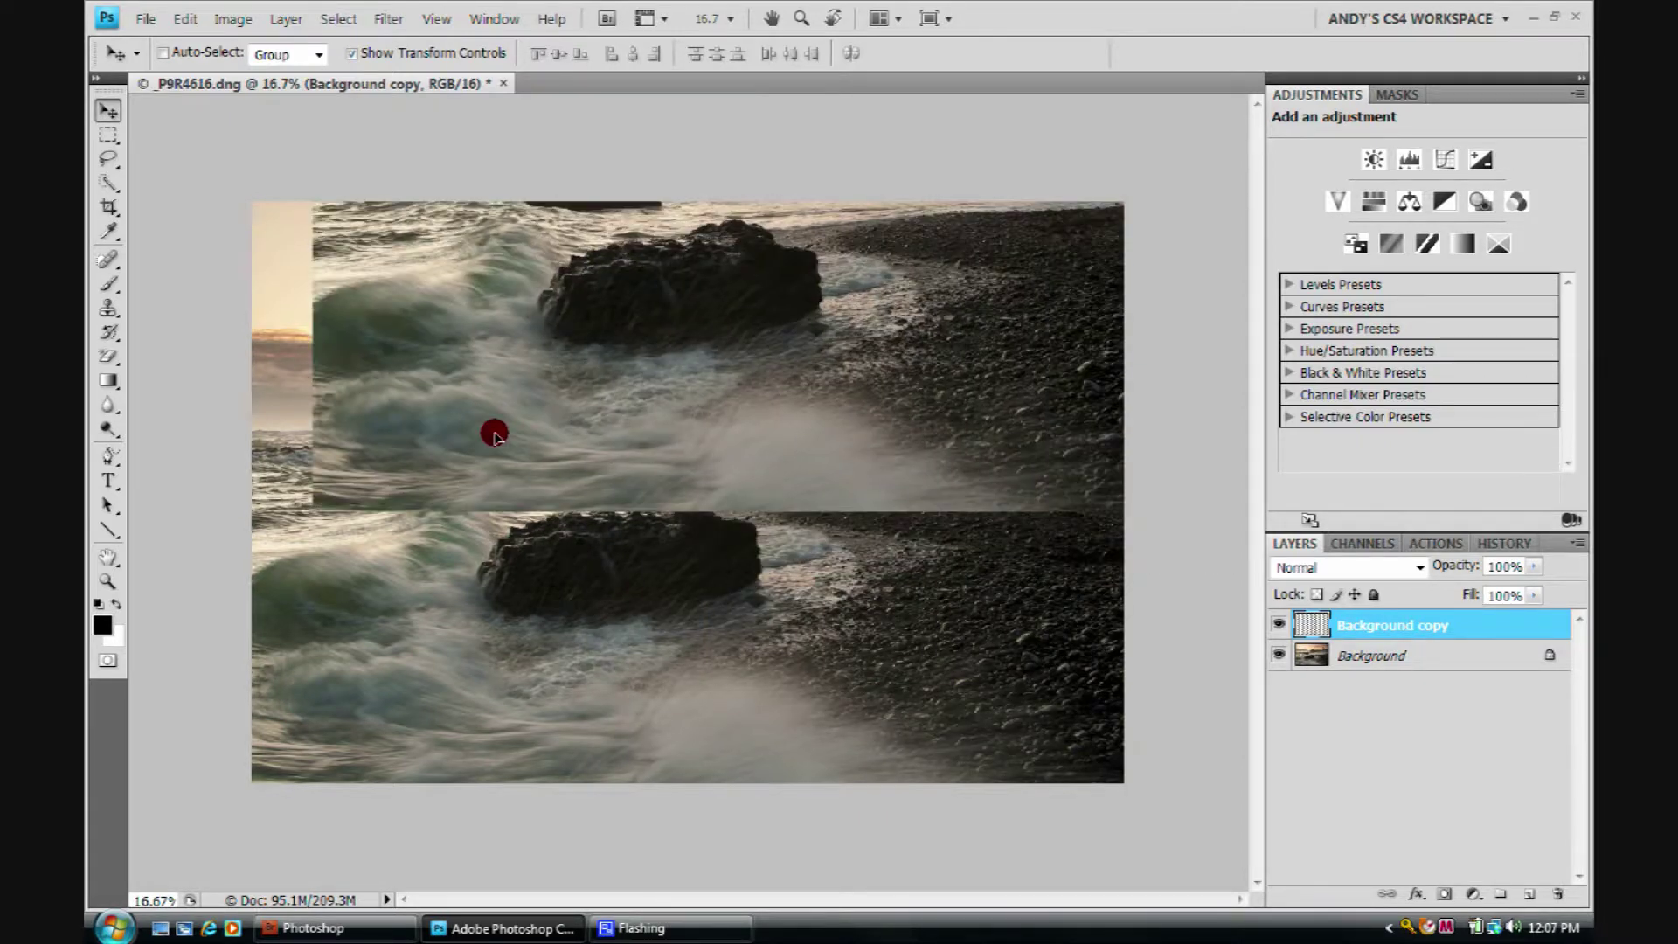
left_click_drag(823, 441, 858, 703)
left_click_drag(458, 448, 693, 464)
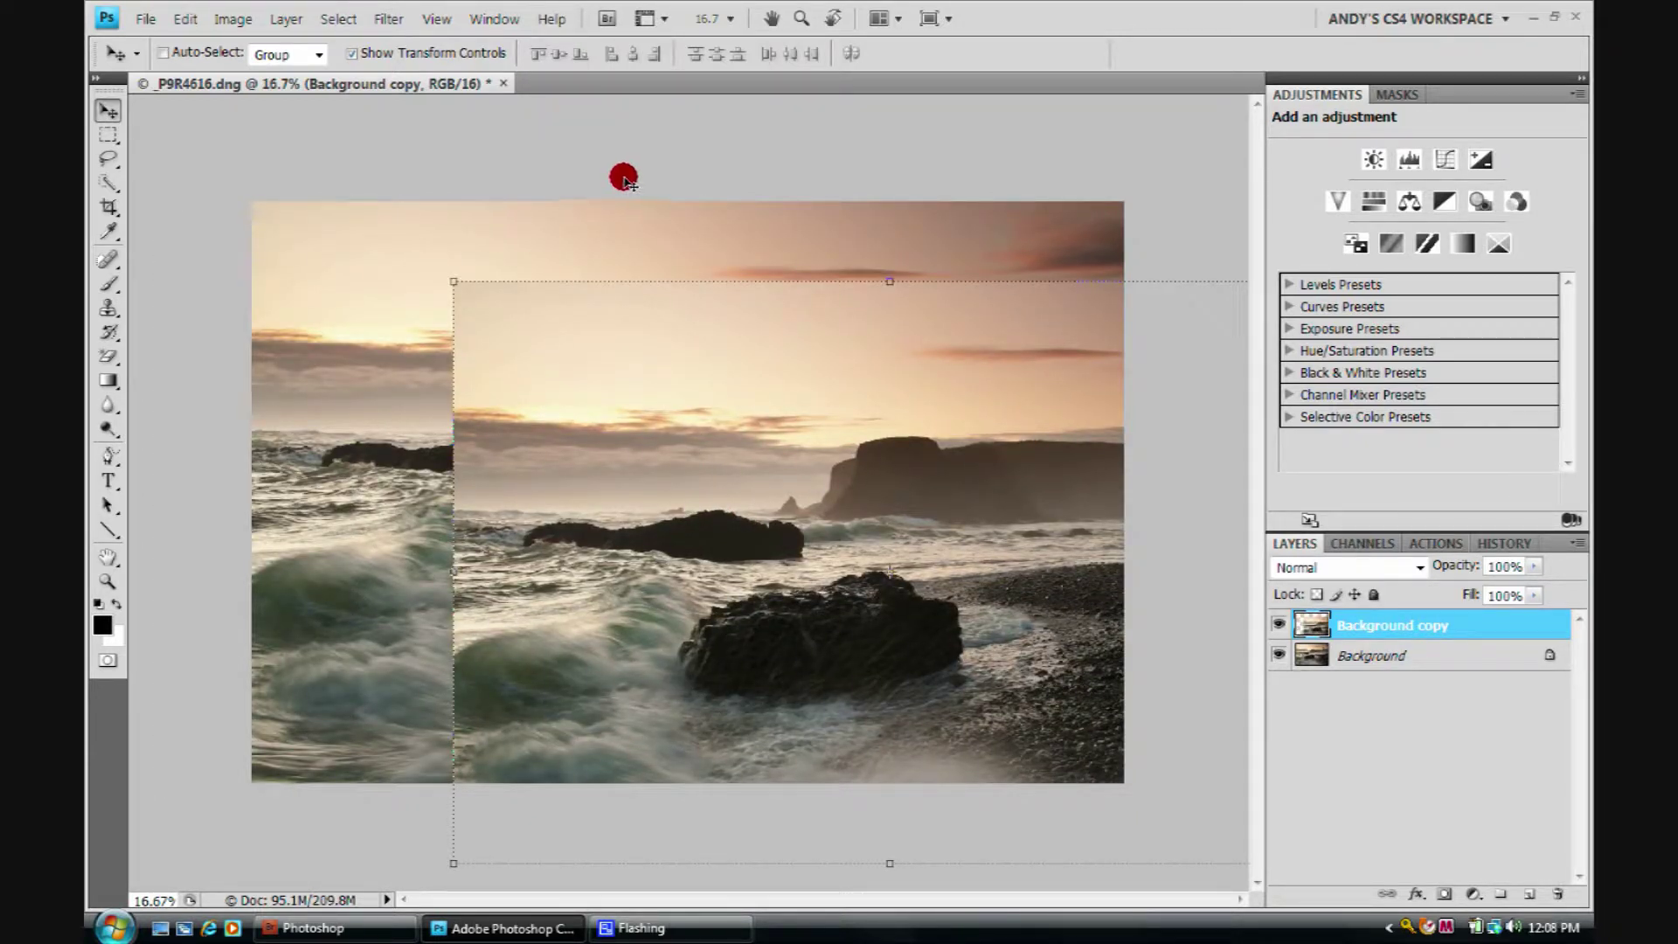
left_click(106, 137)
left_click_drag(106, 136, 321, 142)
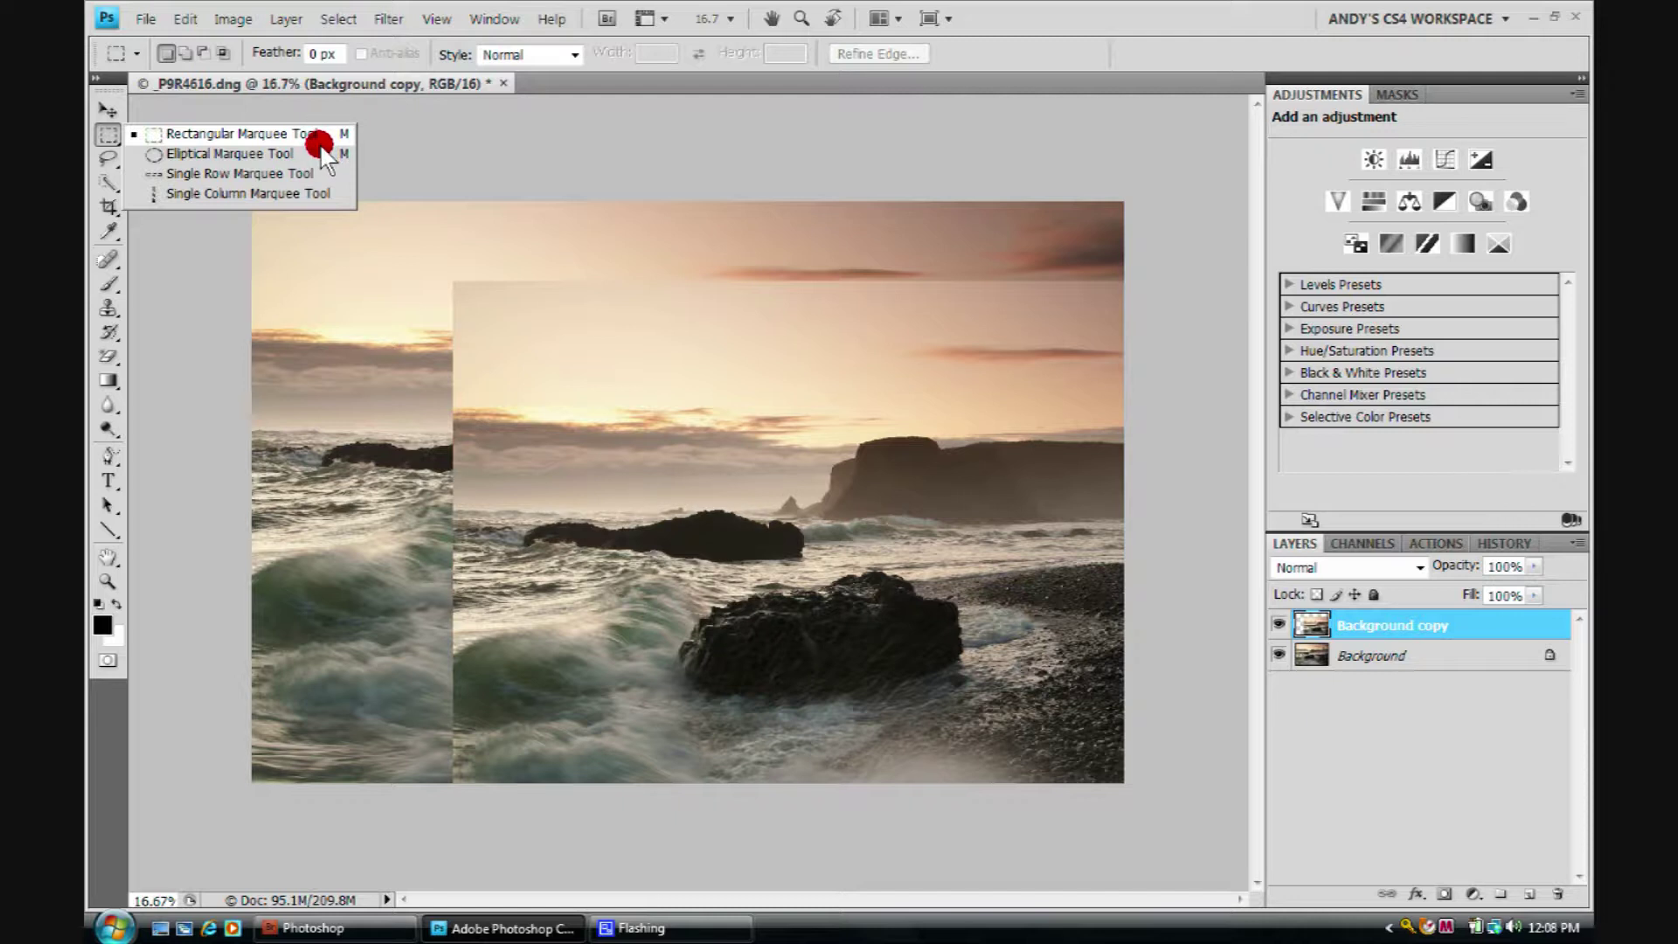
left_click_drag(321, 142, 274, 136)
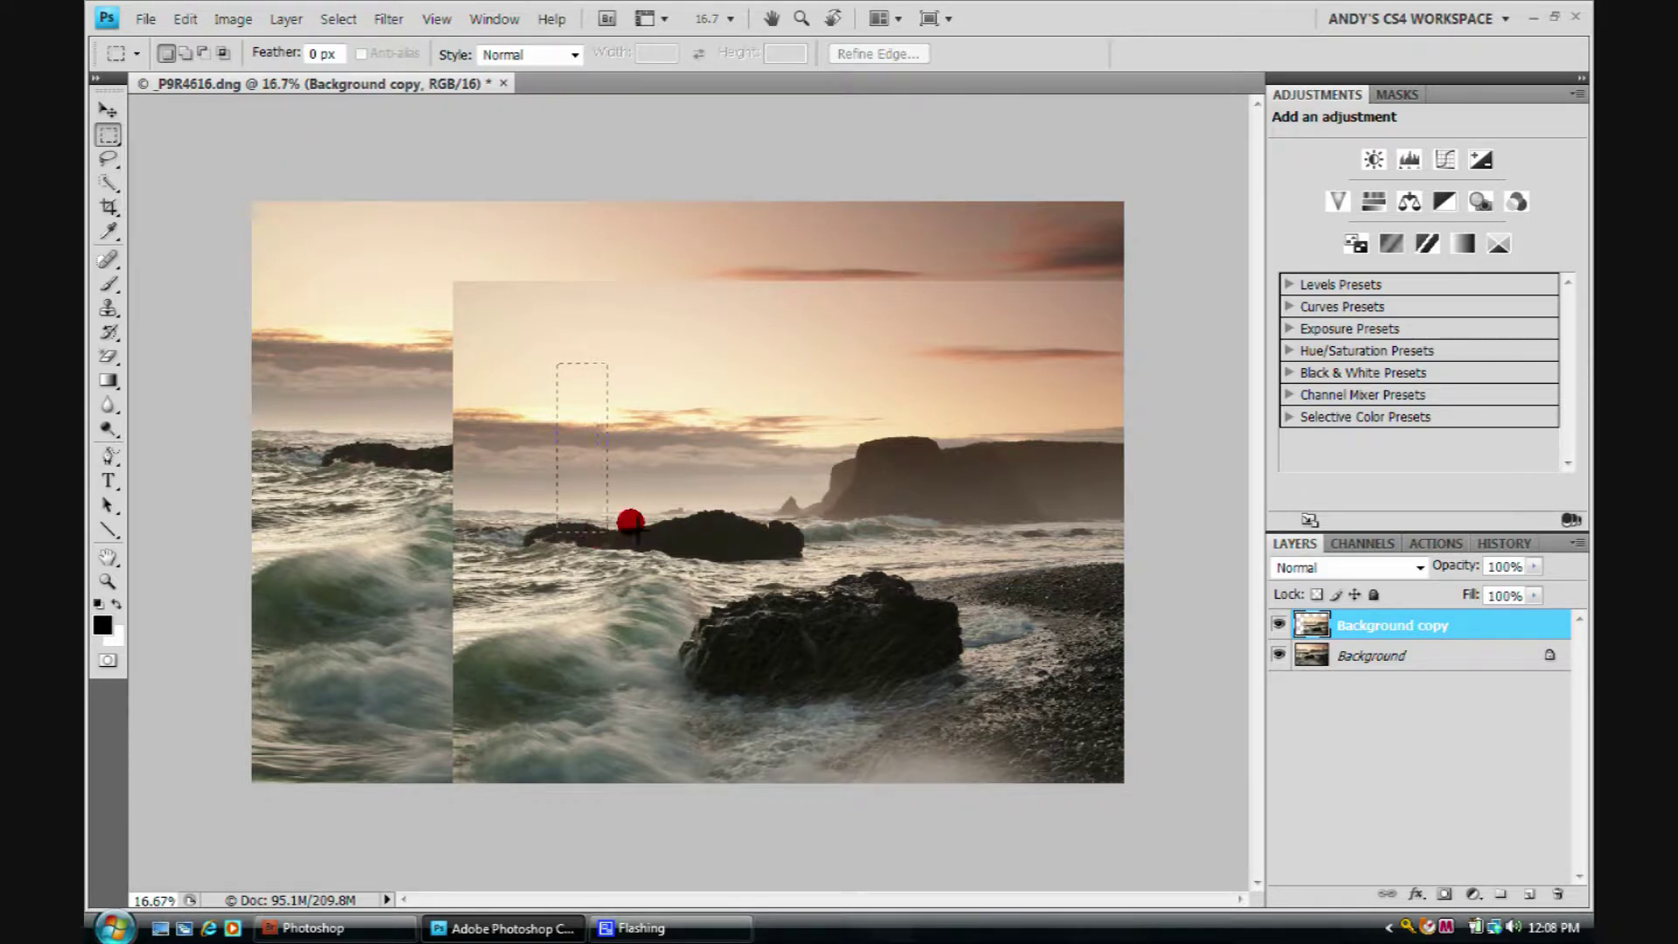
left_click_drag(792, 416, 976, 663)
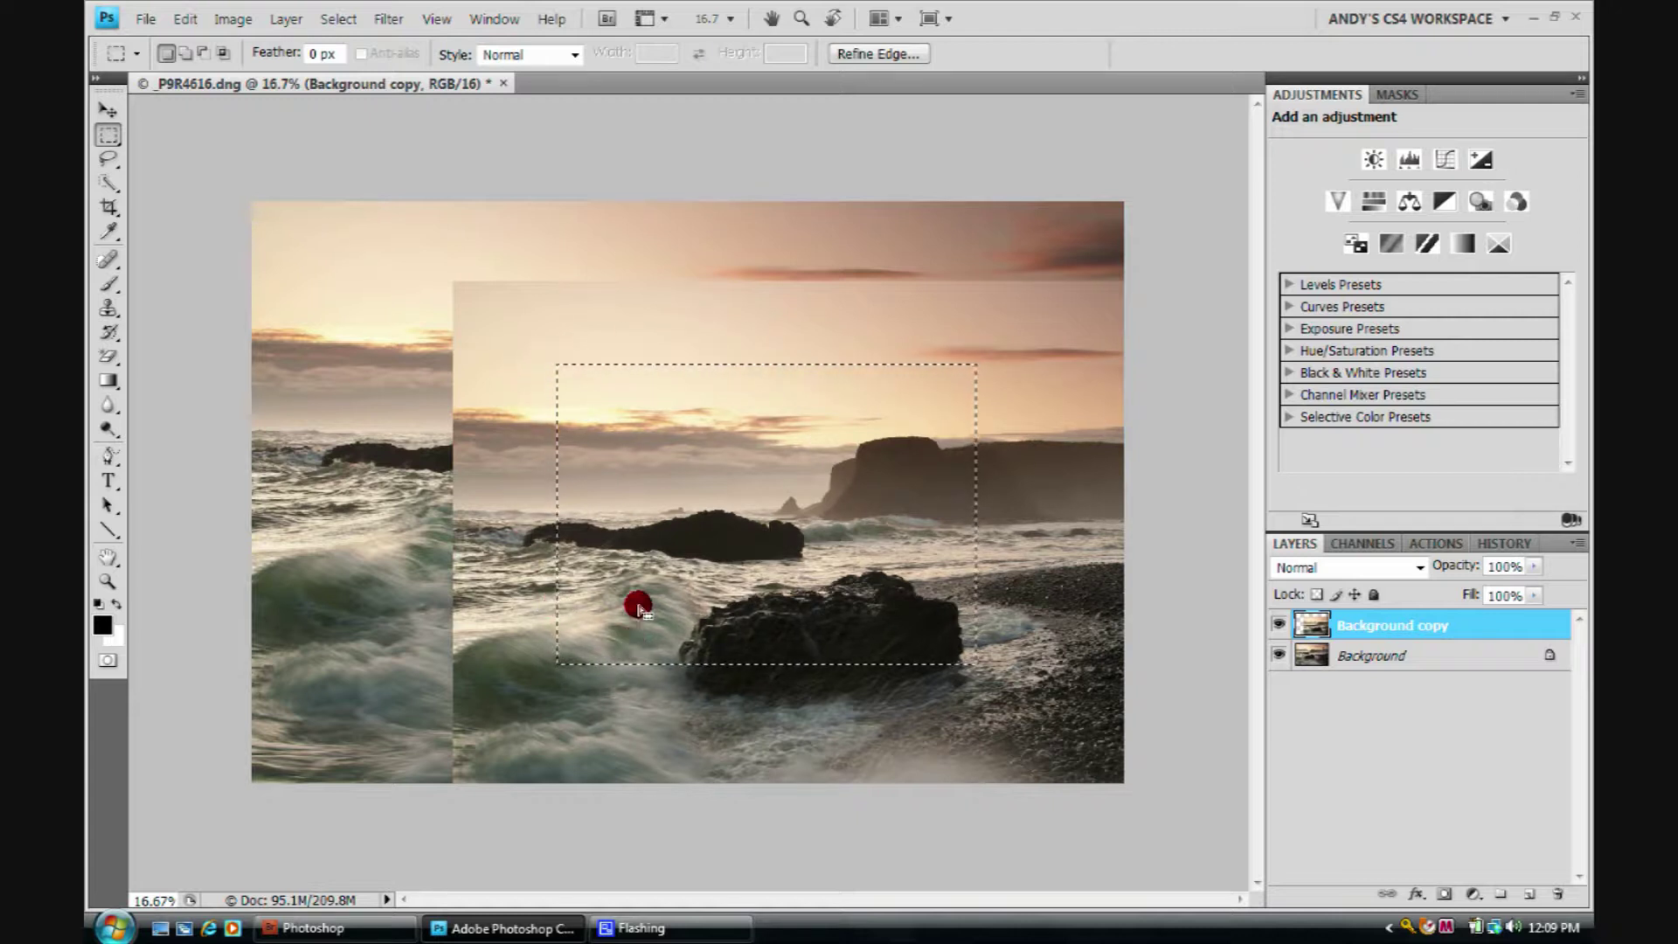
left_click(185, 19)
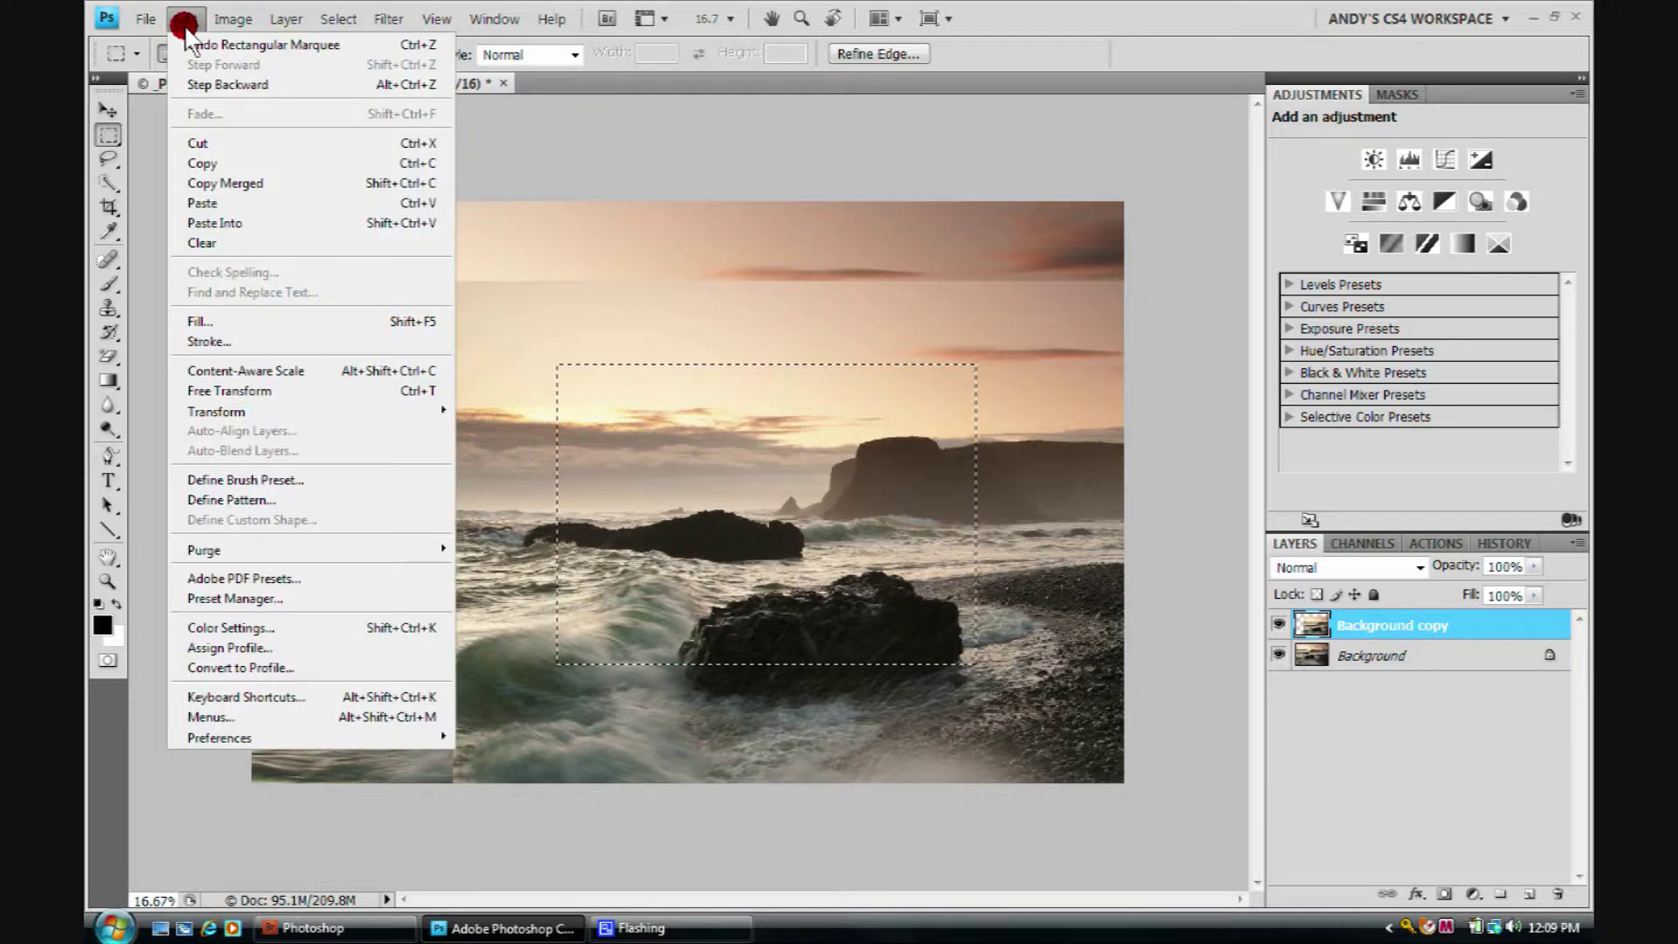
left_click(198, 142)
key("ctrl+v")
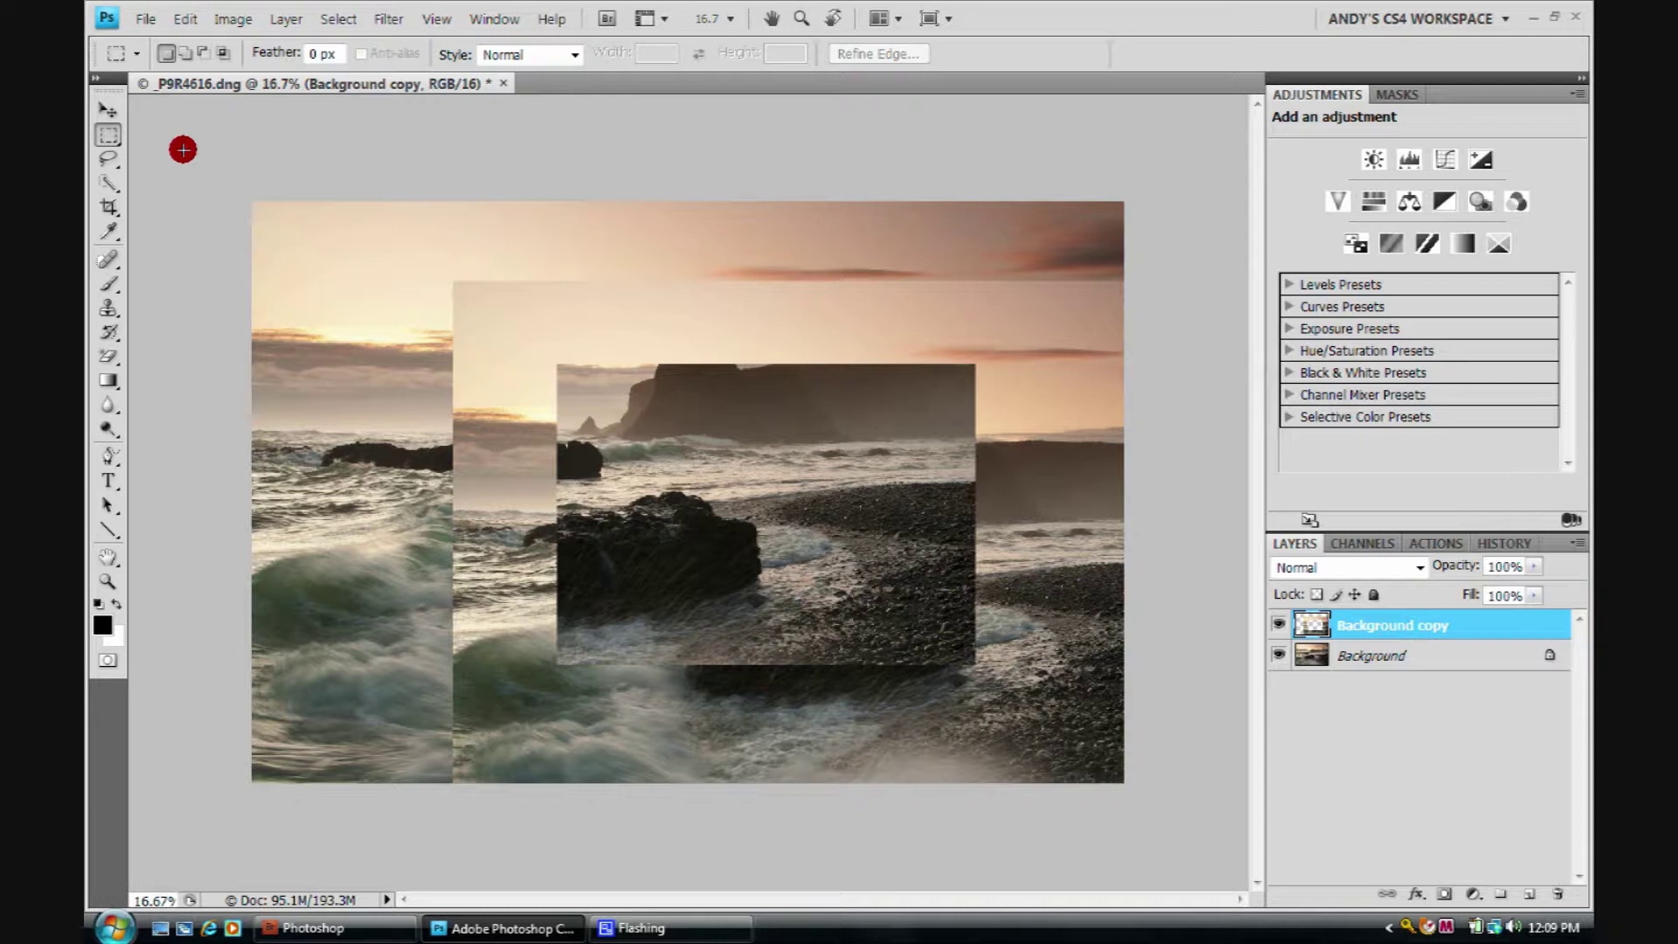
key("ctrl+z")
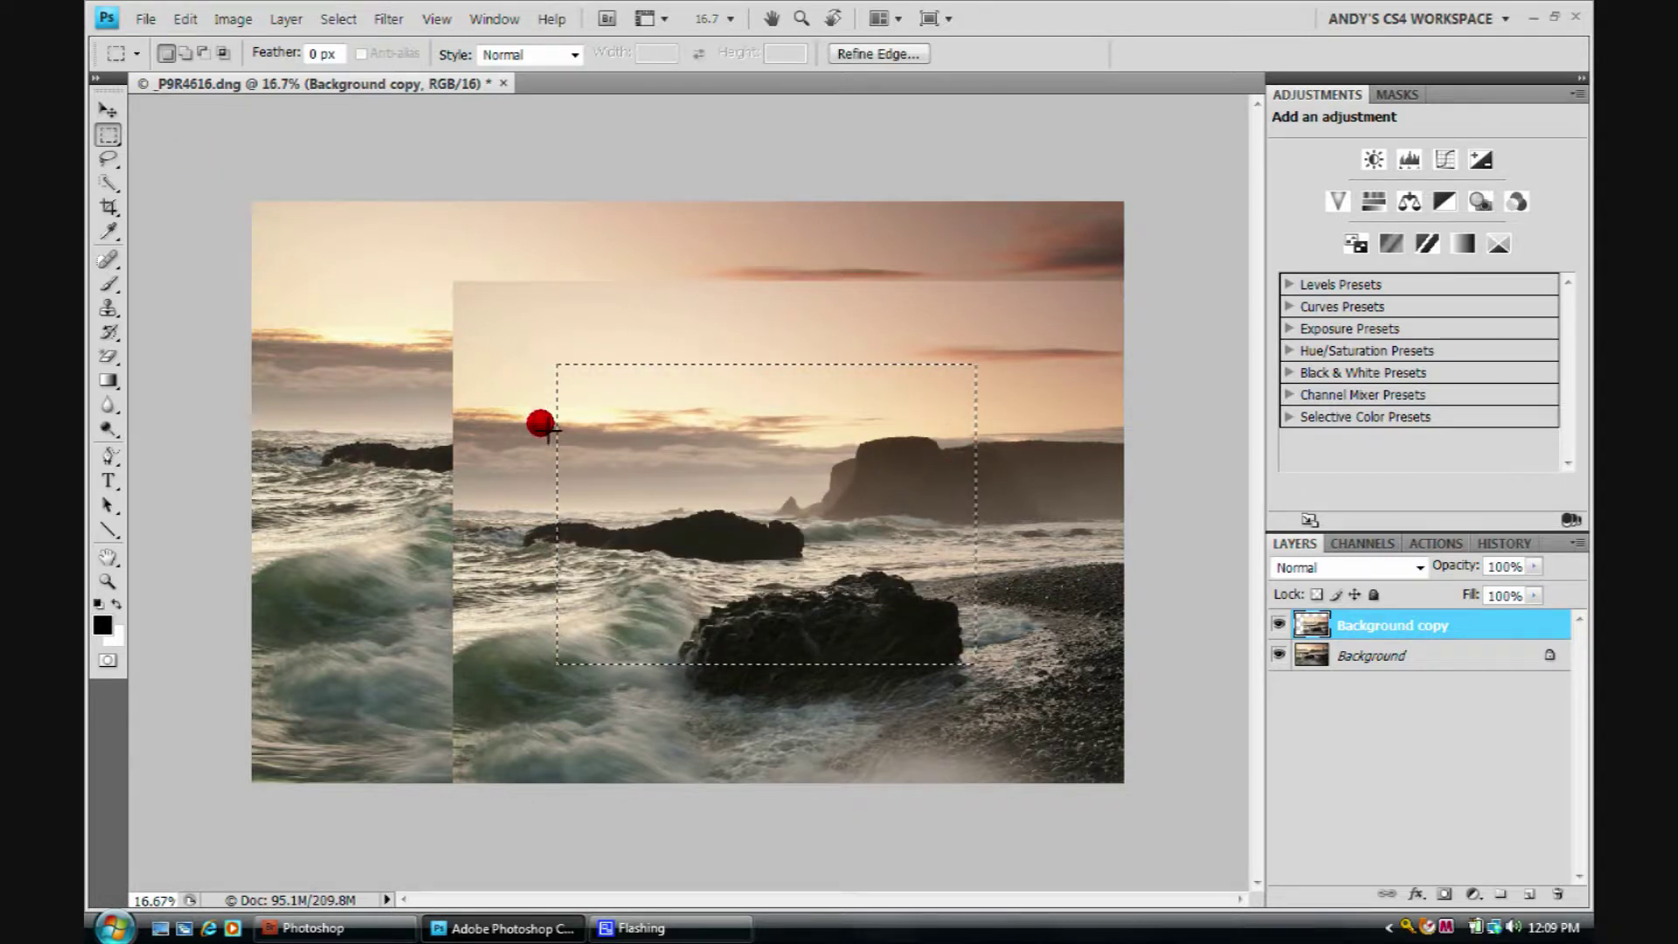
right_click(695, 483)
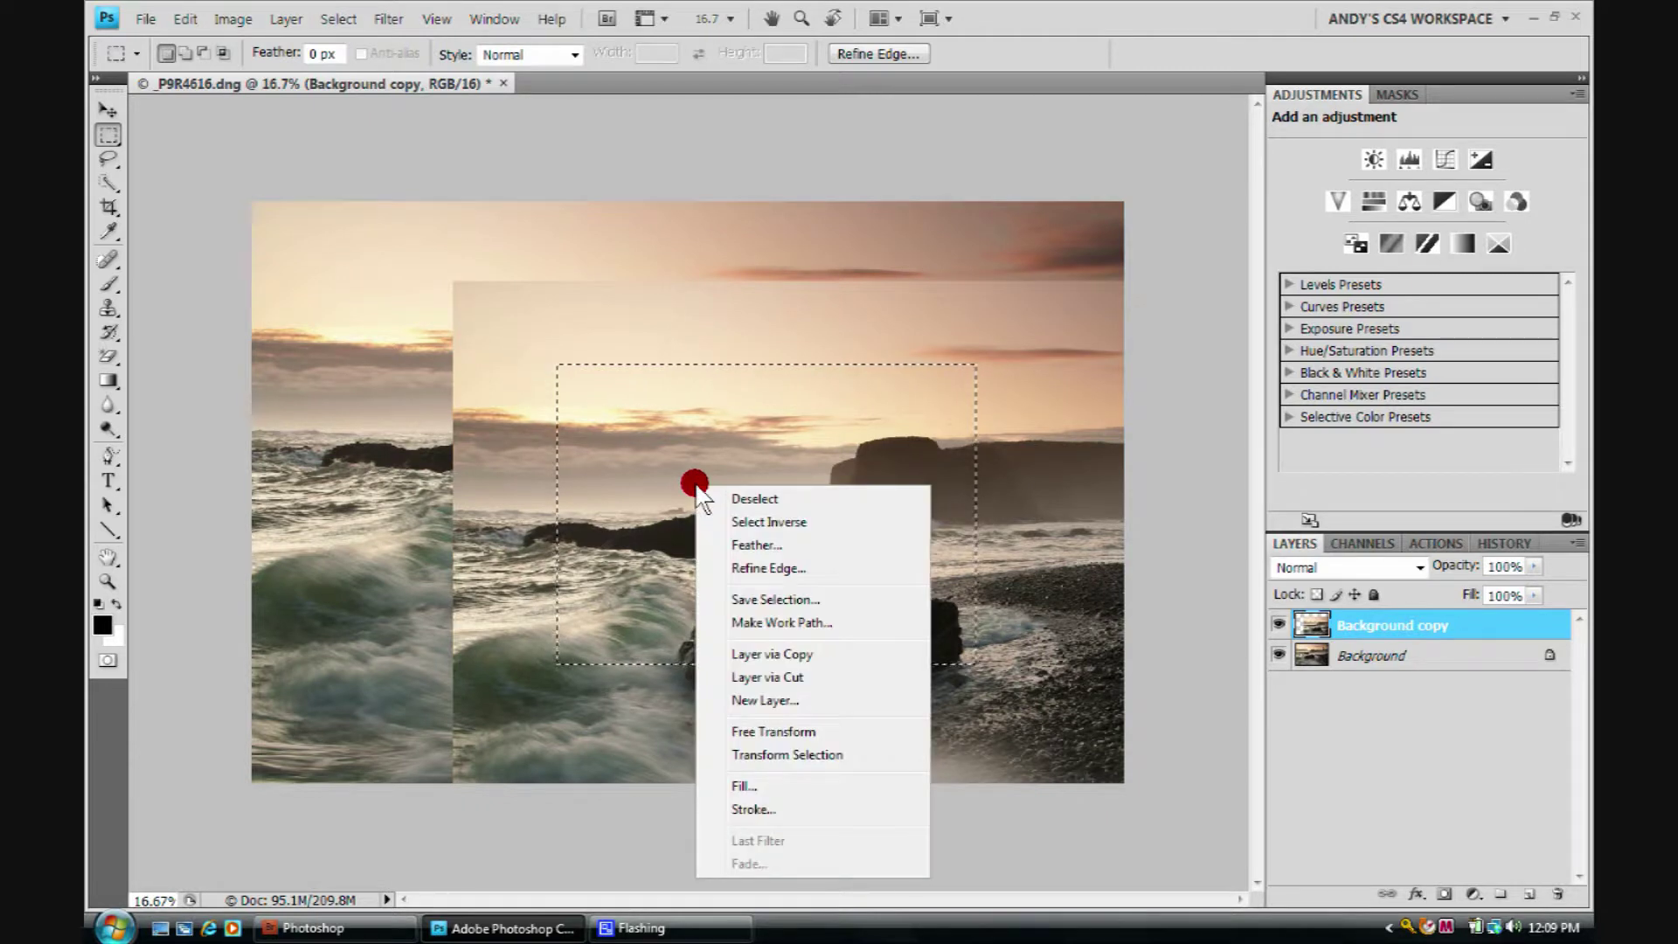
left_click(734, 496)
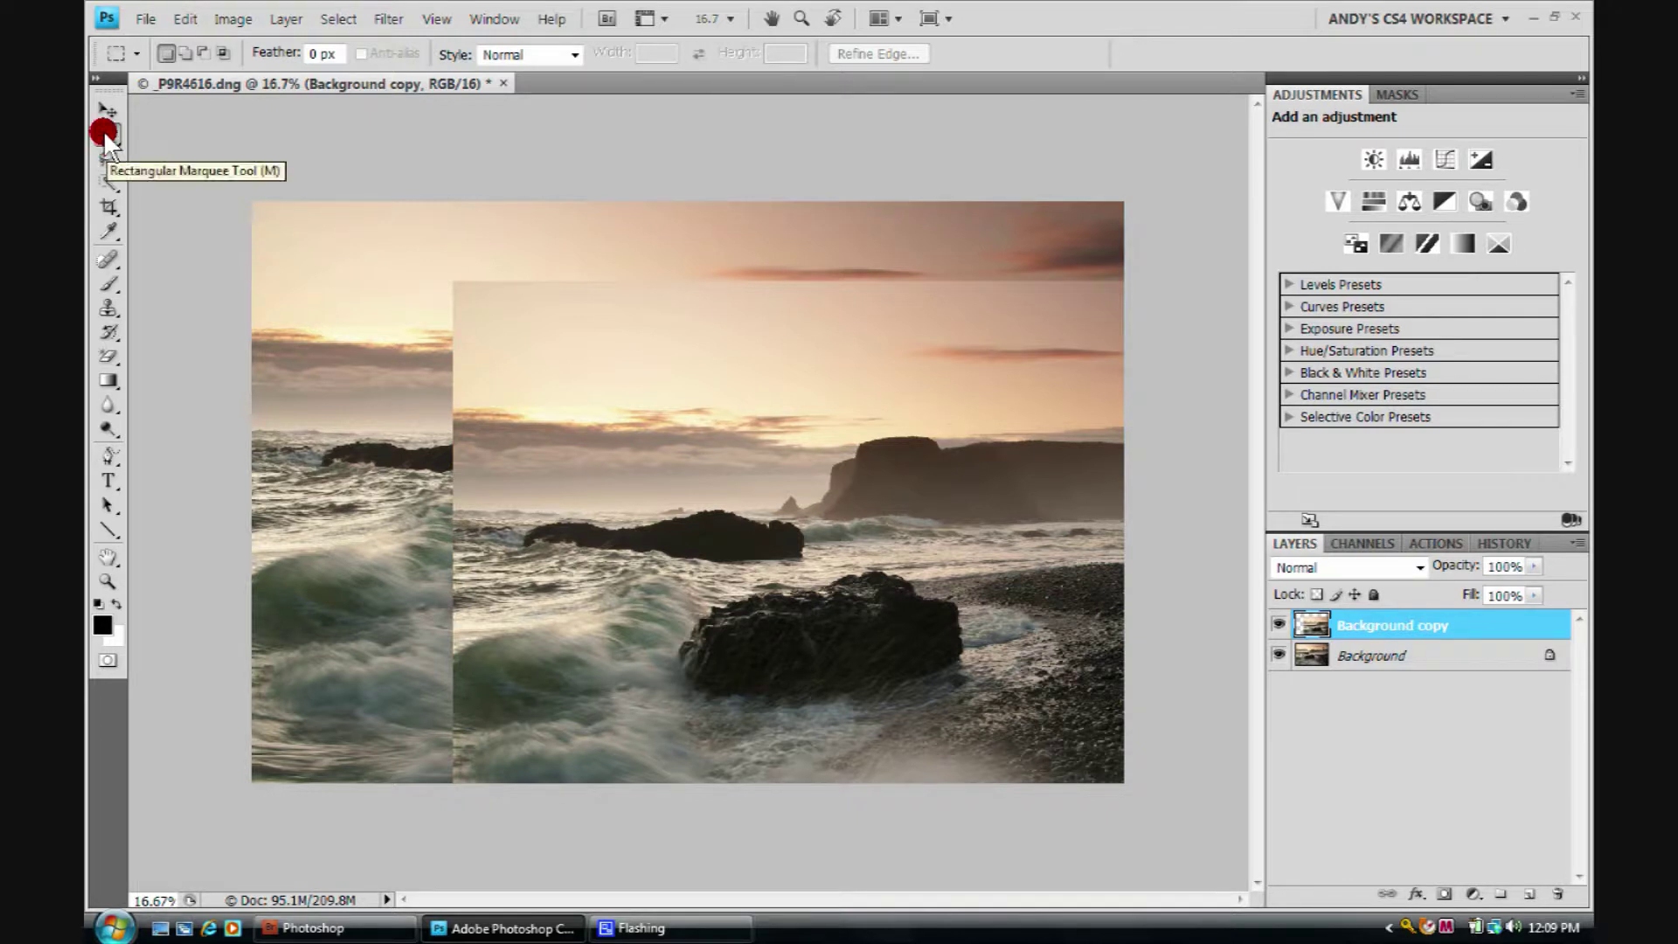
Draw a tall elliptical marquee selection over the near rock
left_click(106, 140)
left_click(162, 150)
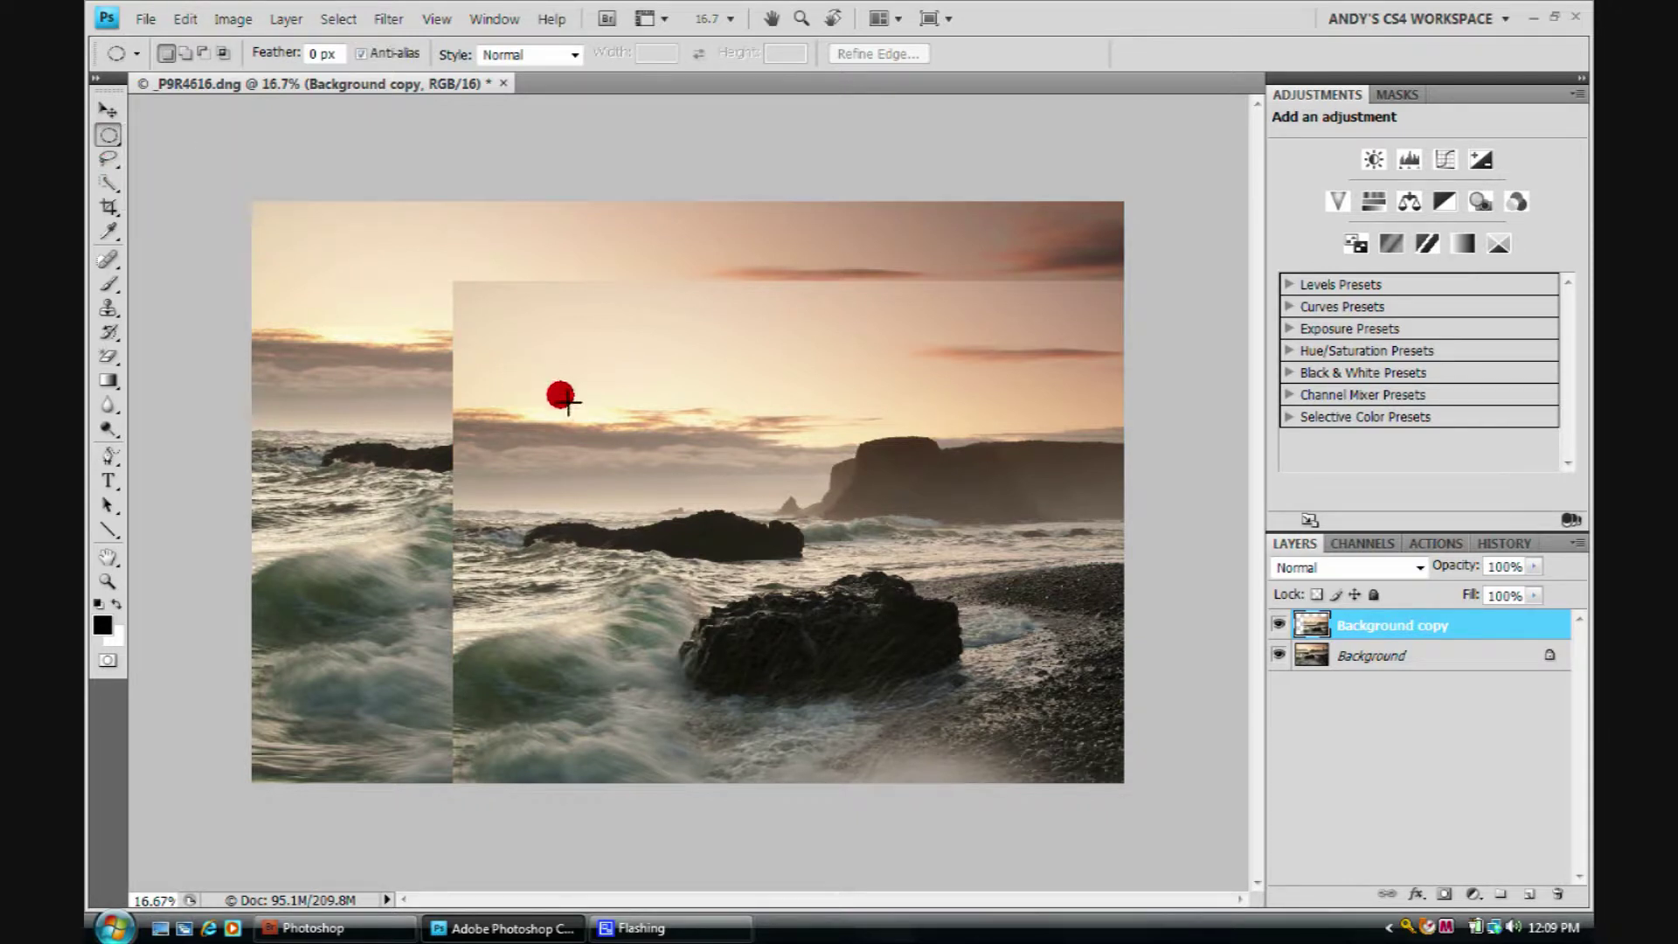
left_click_drag(651, 397, 768, 696)
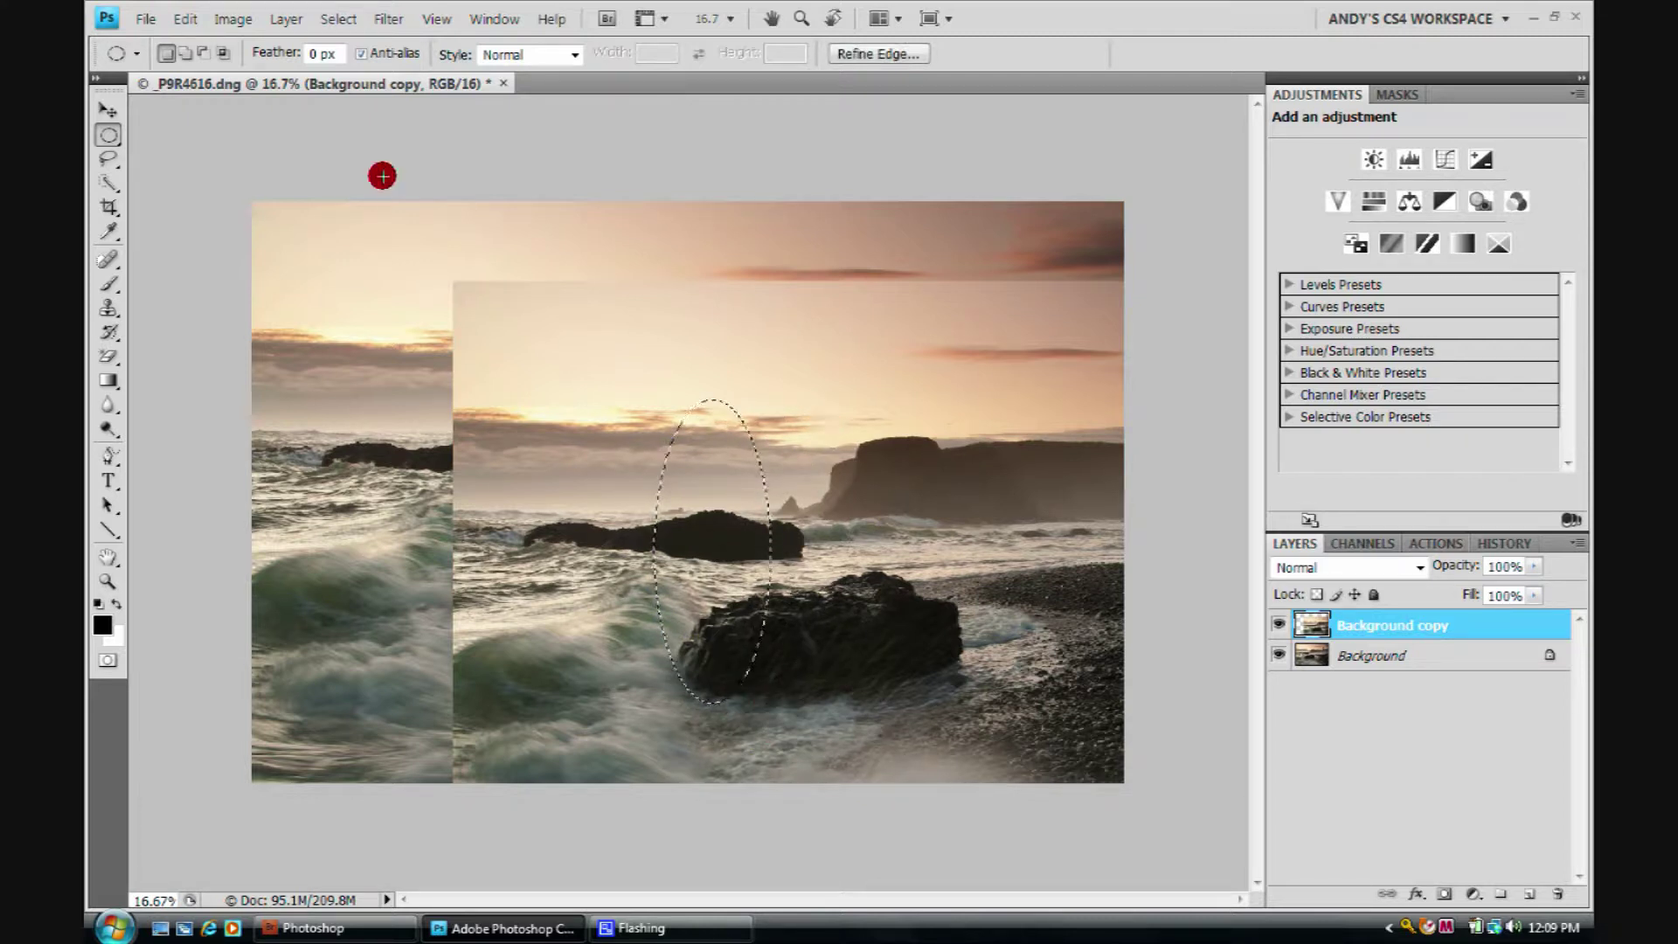
Cut and undo the oval, then drag the oval piece up and to the right
left_click(185, 18)
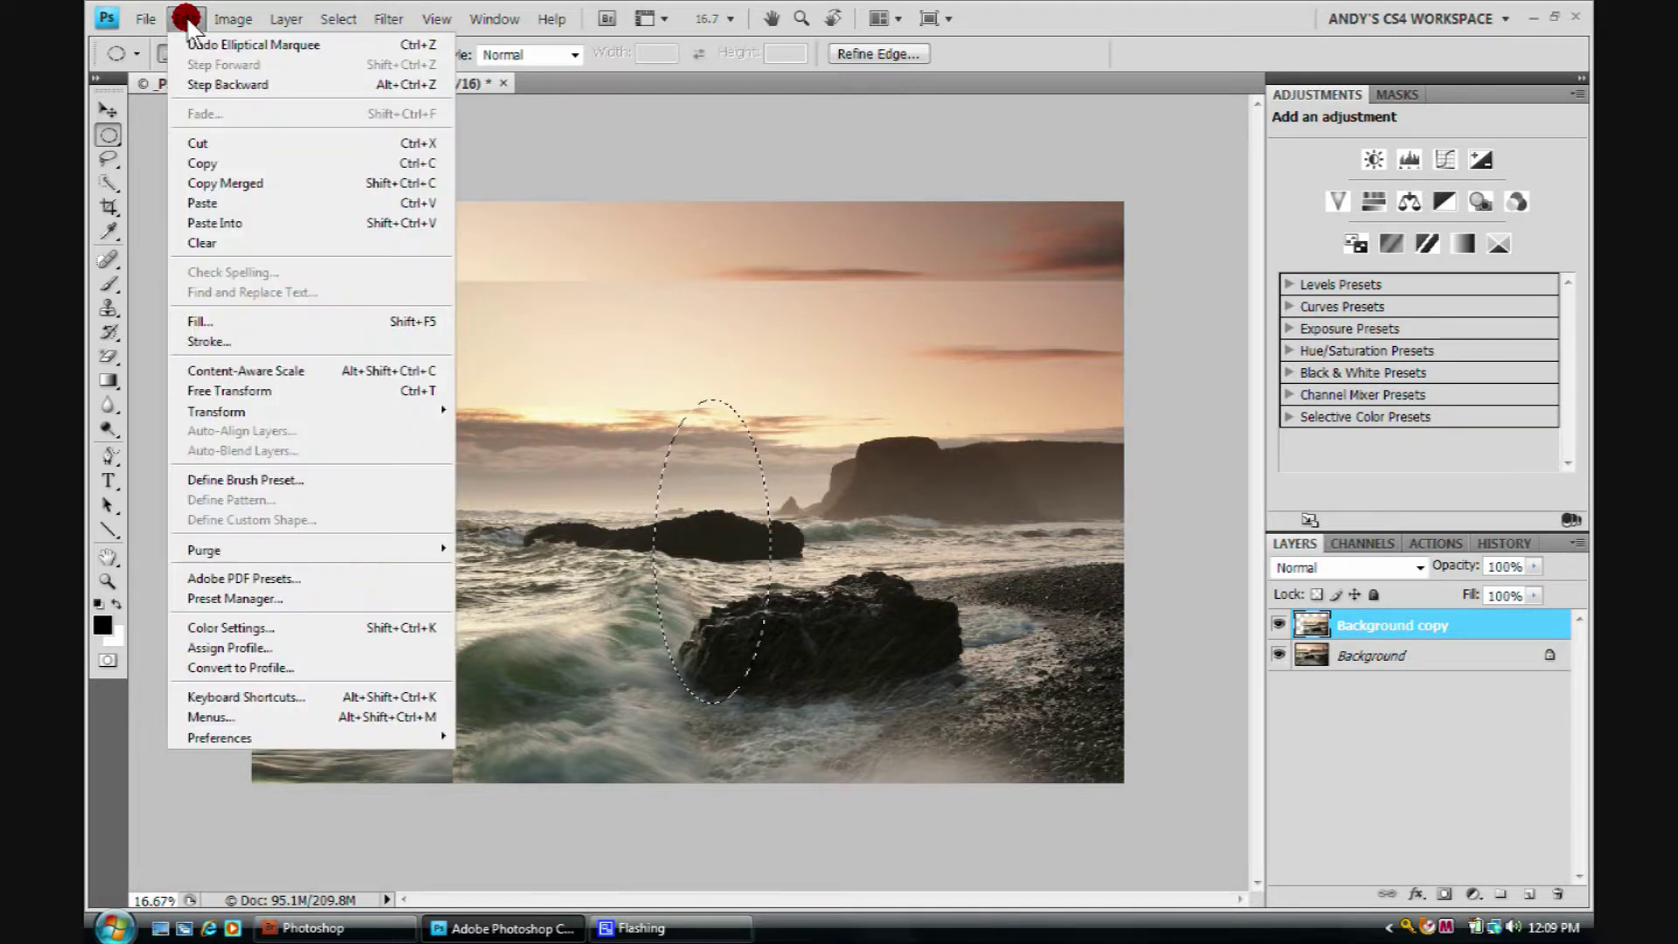
left_click(211, 162)
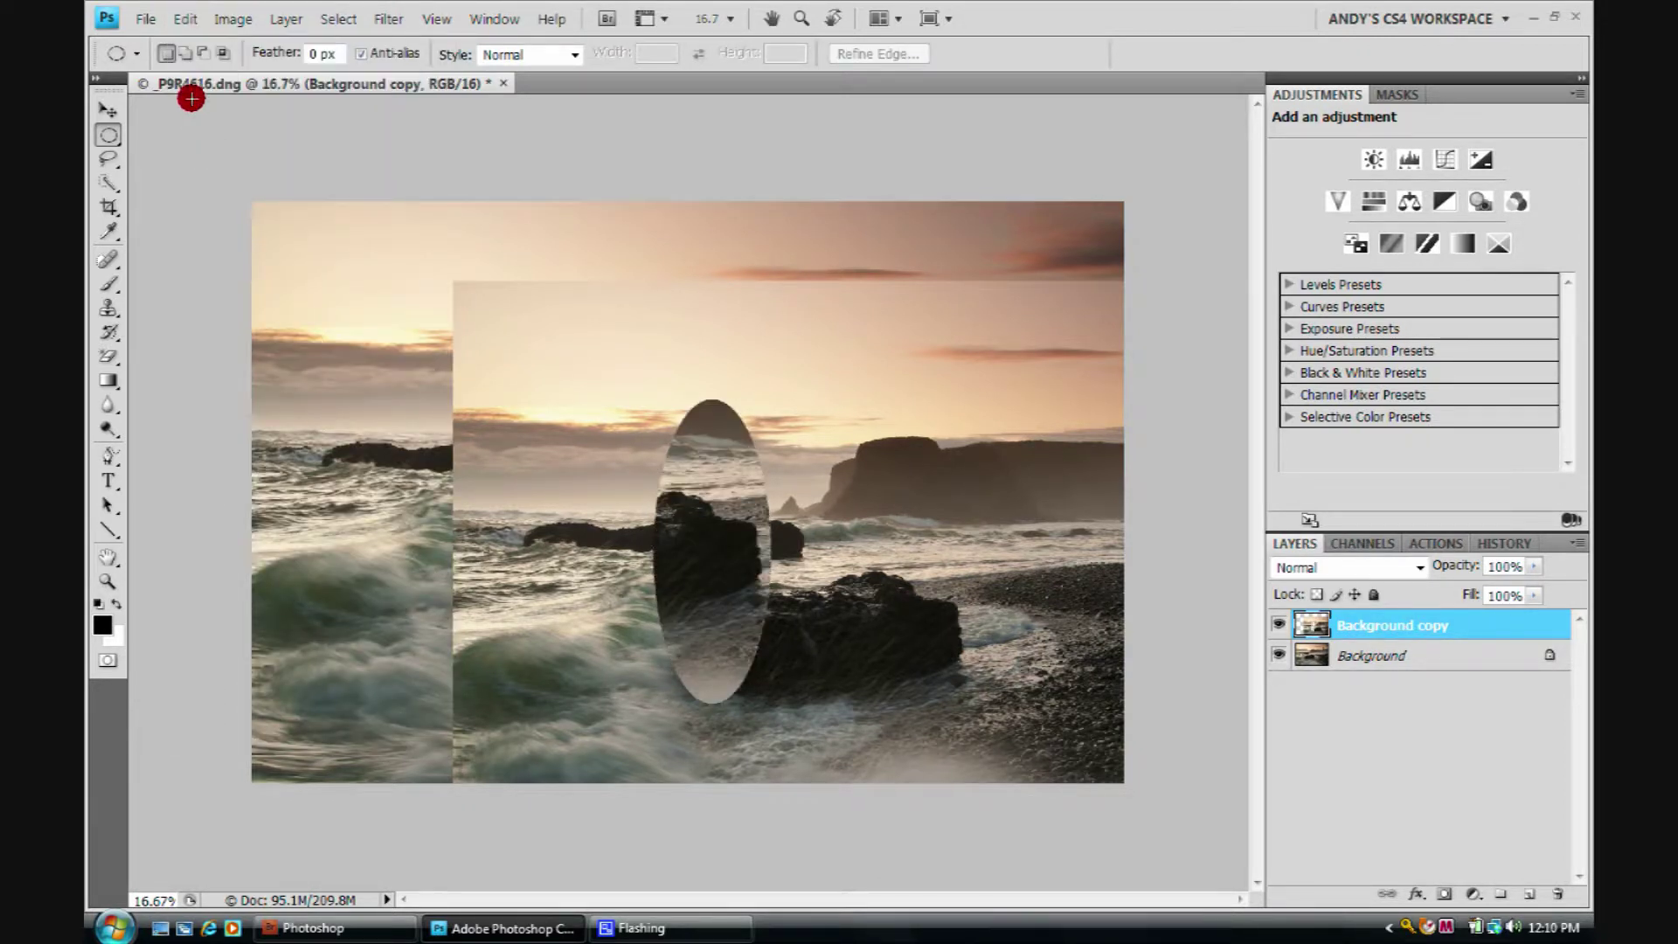
key("ctrl+z")
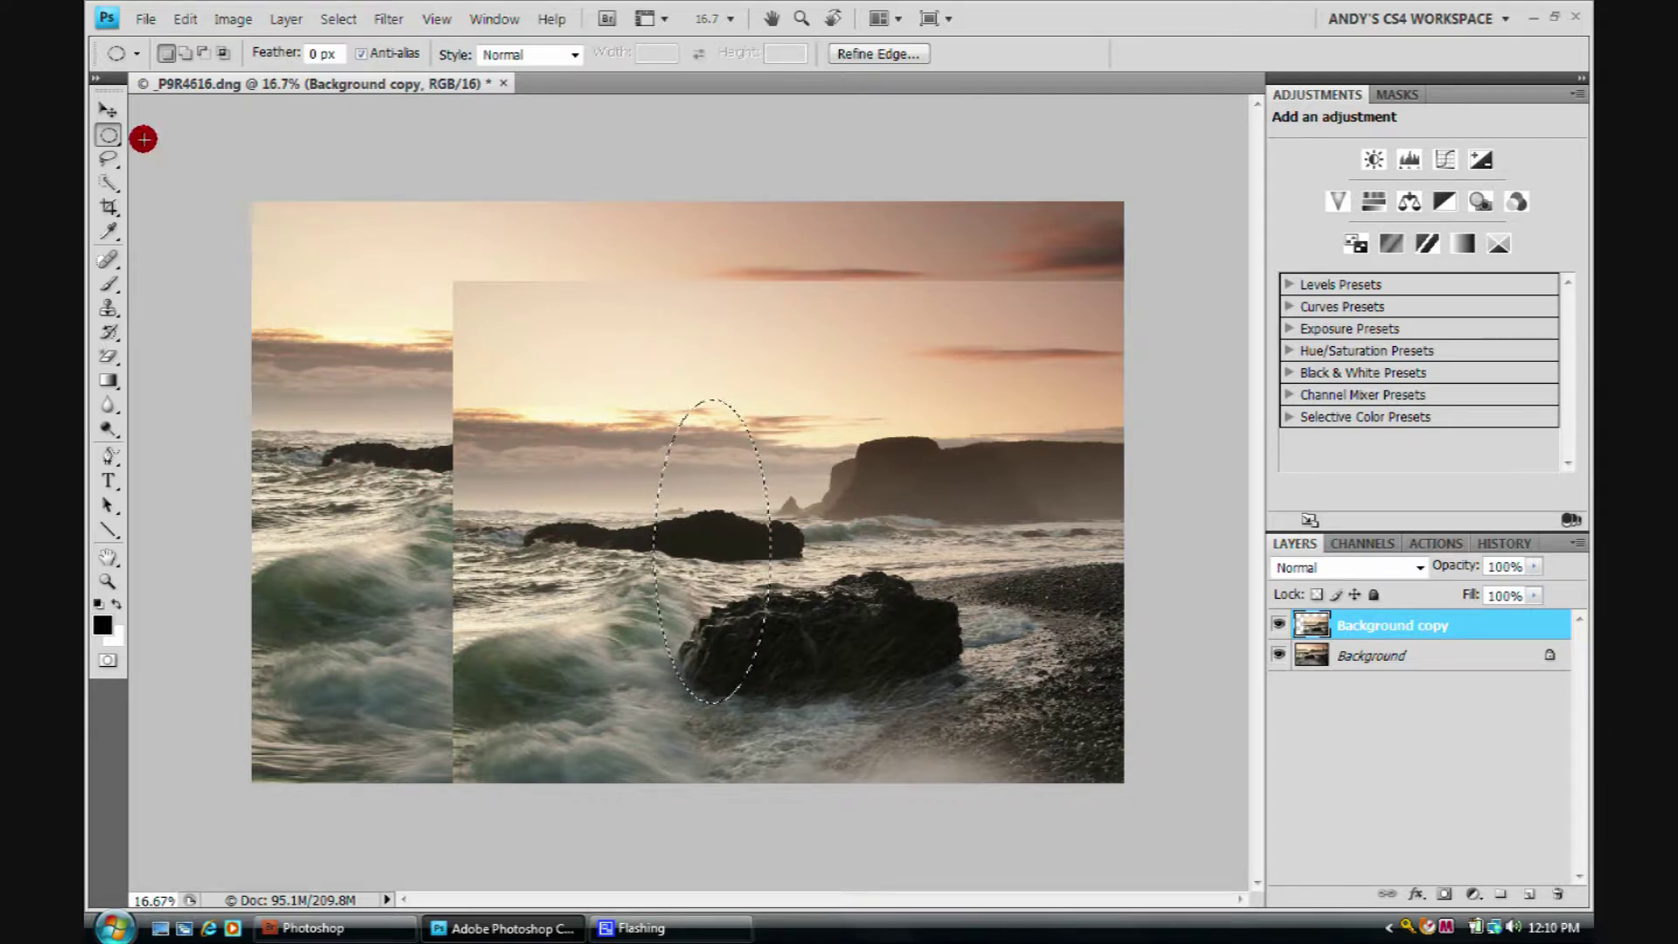
left_click(106, 105)
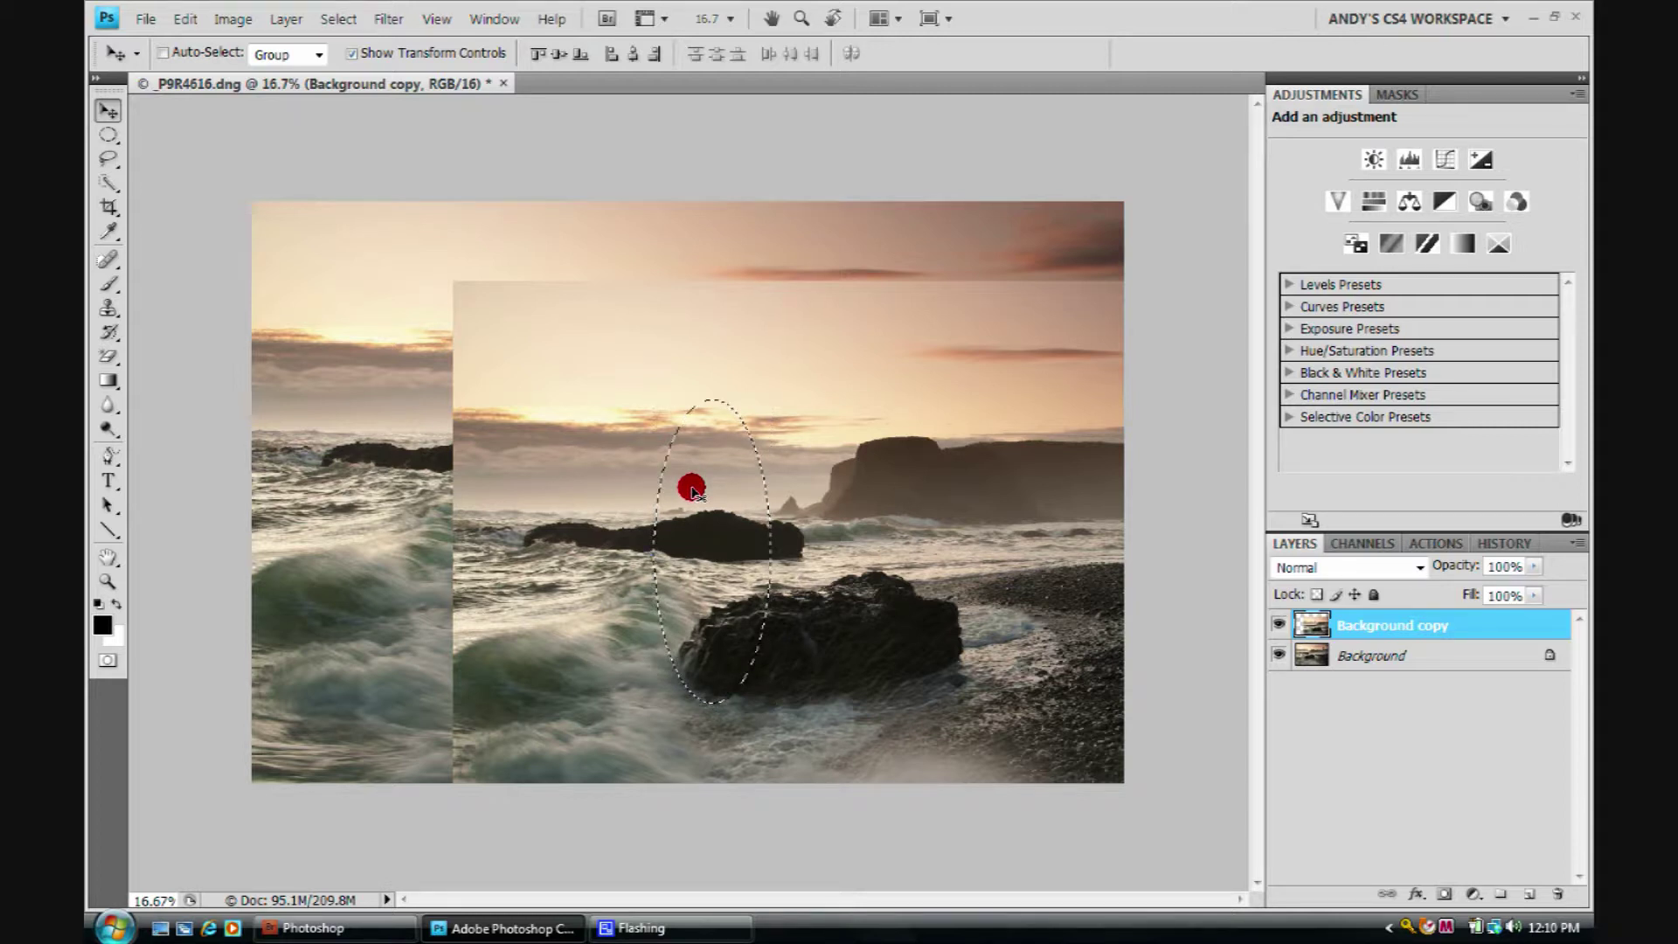
left_click_drag(727, 482, 938, 403)
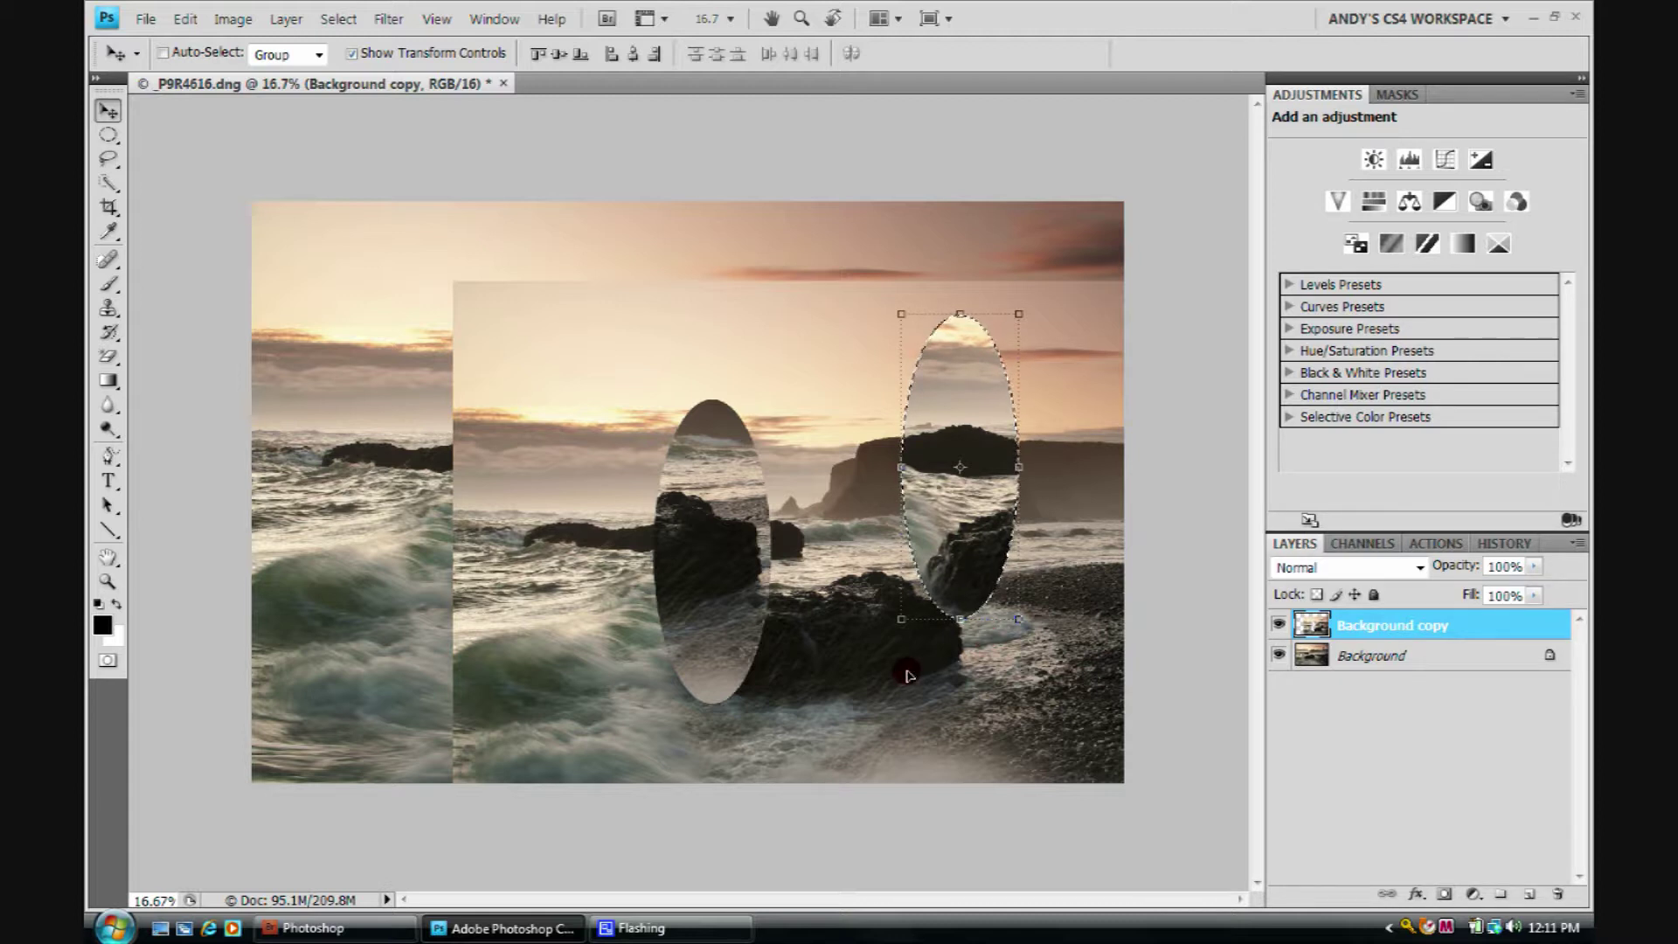
Undo the oval move, deselect, and drag Background copy back into alignment over Background
key("ctrl+z")
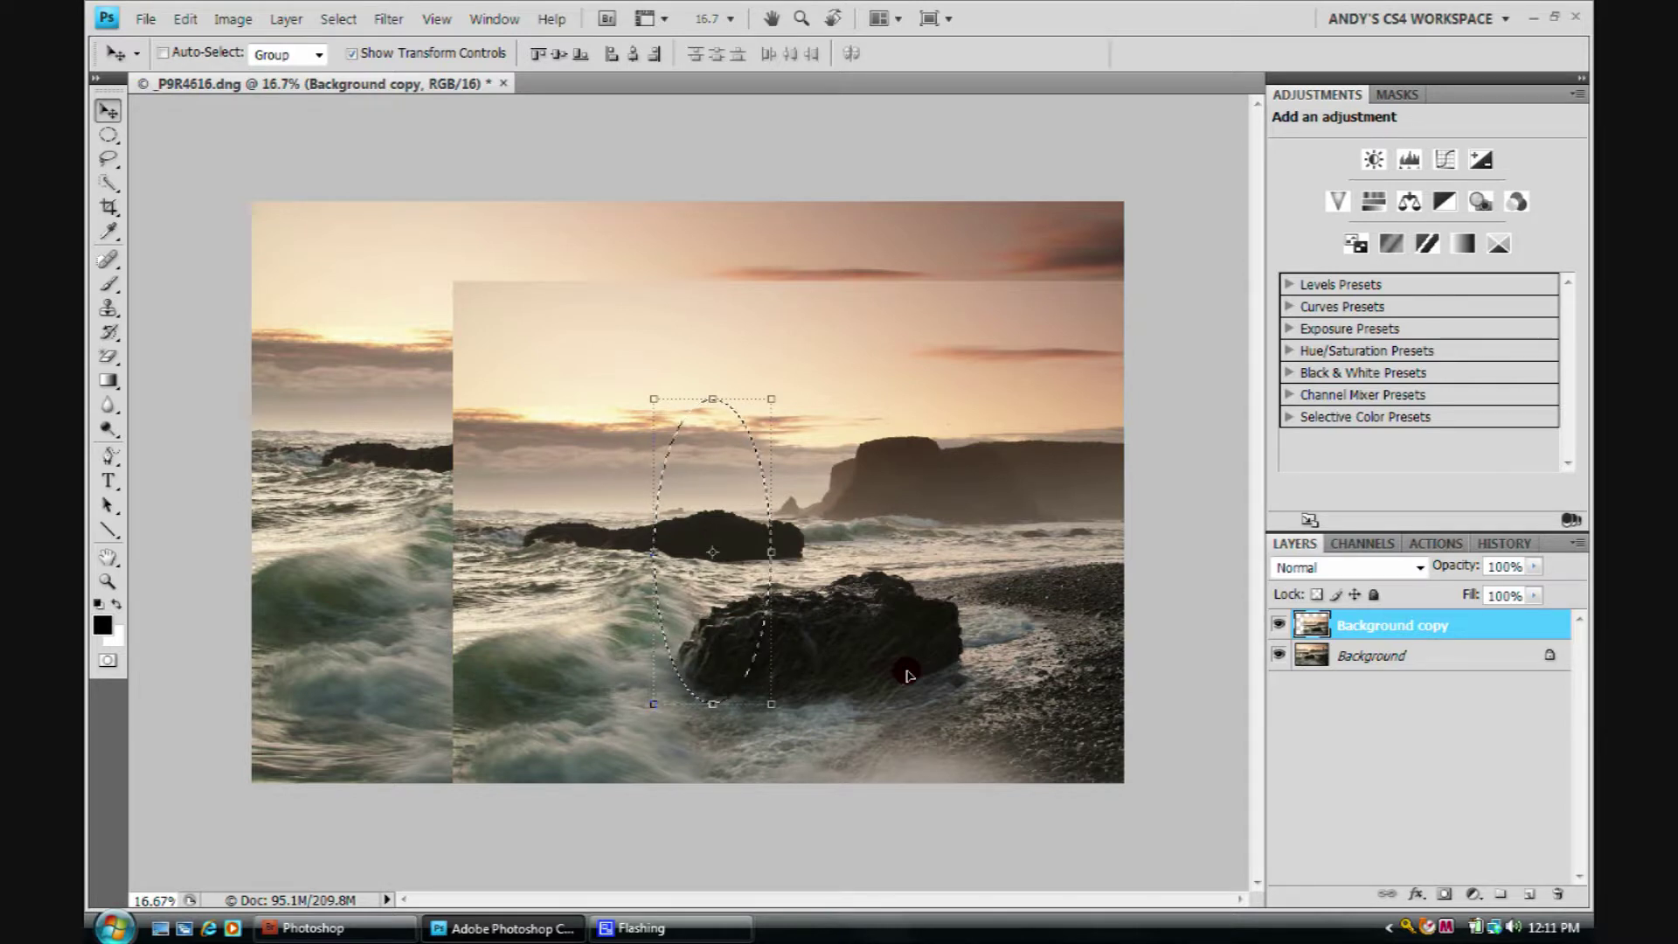
key("ctrl+d")
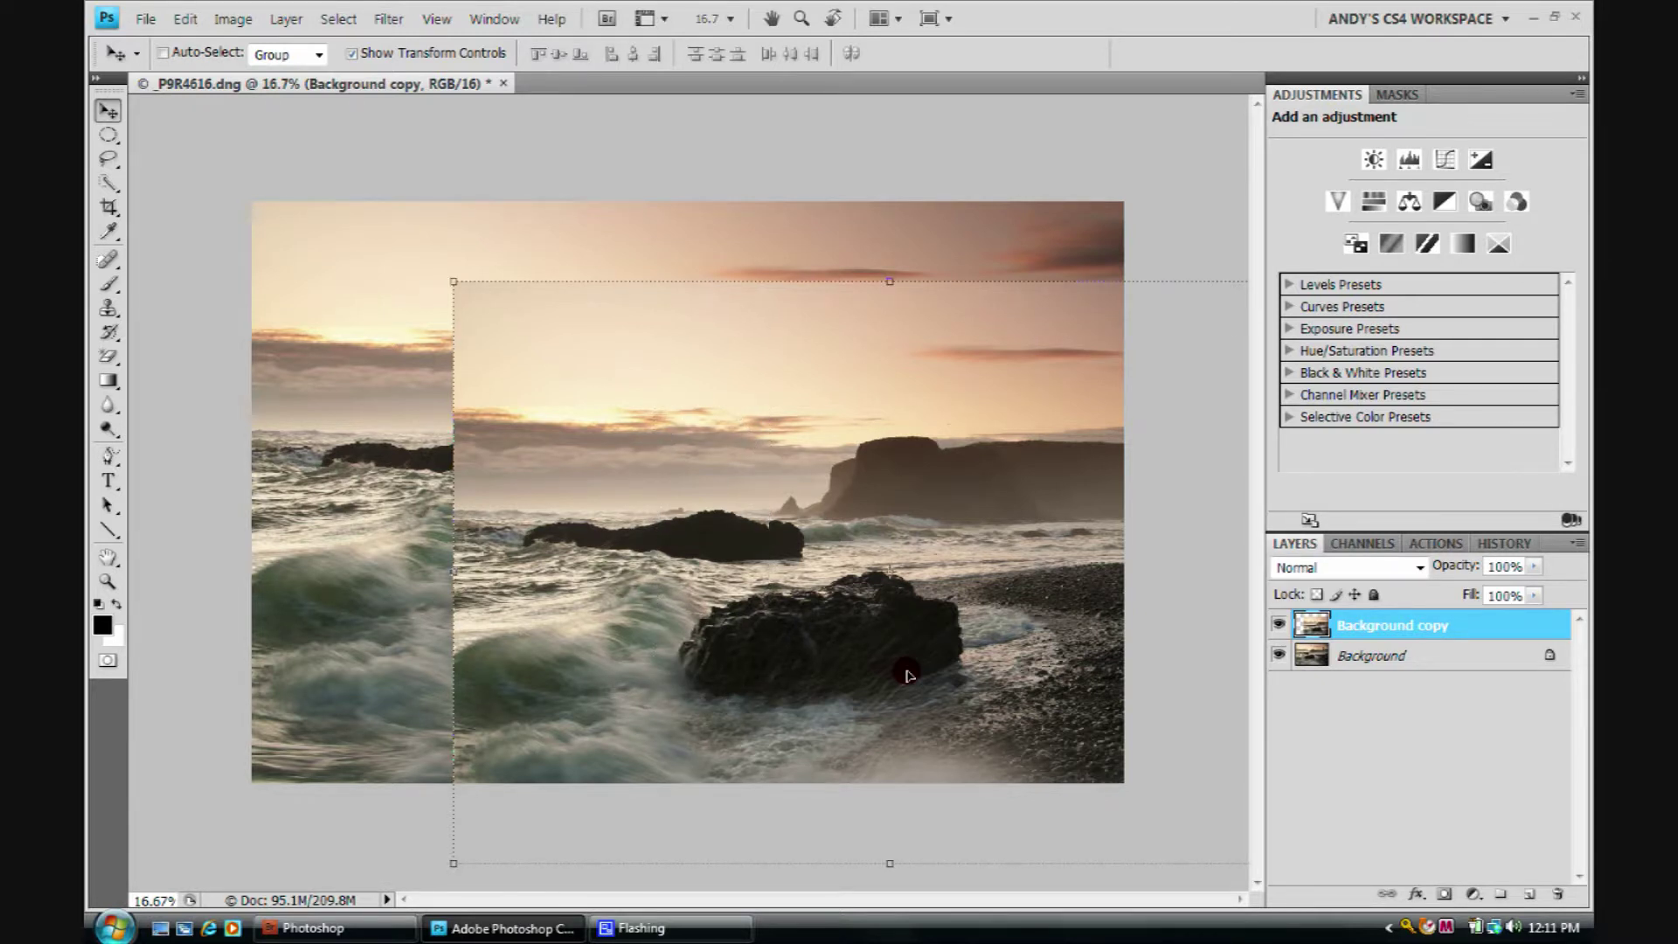
left_click(973, 667)
left_click(107, 112)
left_click(888, 632)
left_click_drag(911, 643, 707, 568)
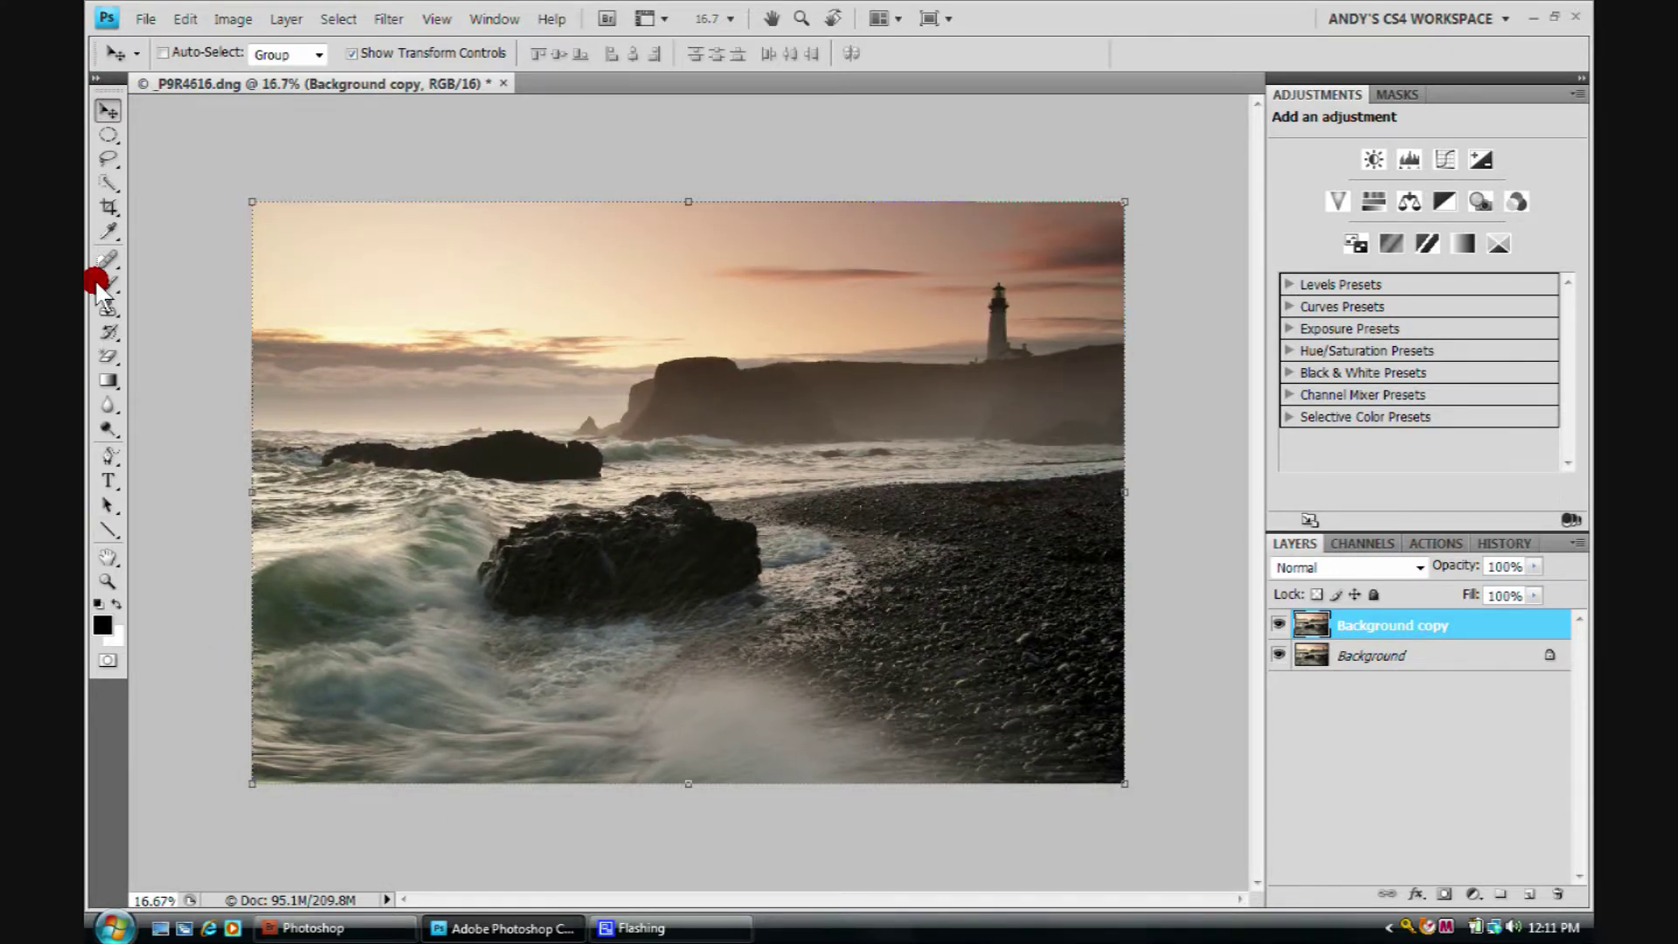
left_click(108, 158)
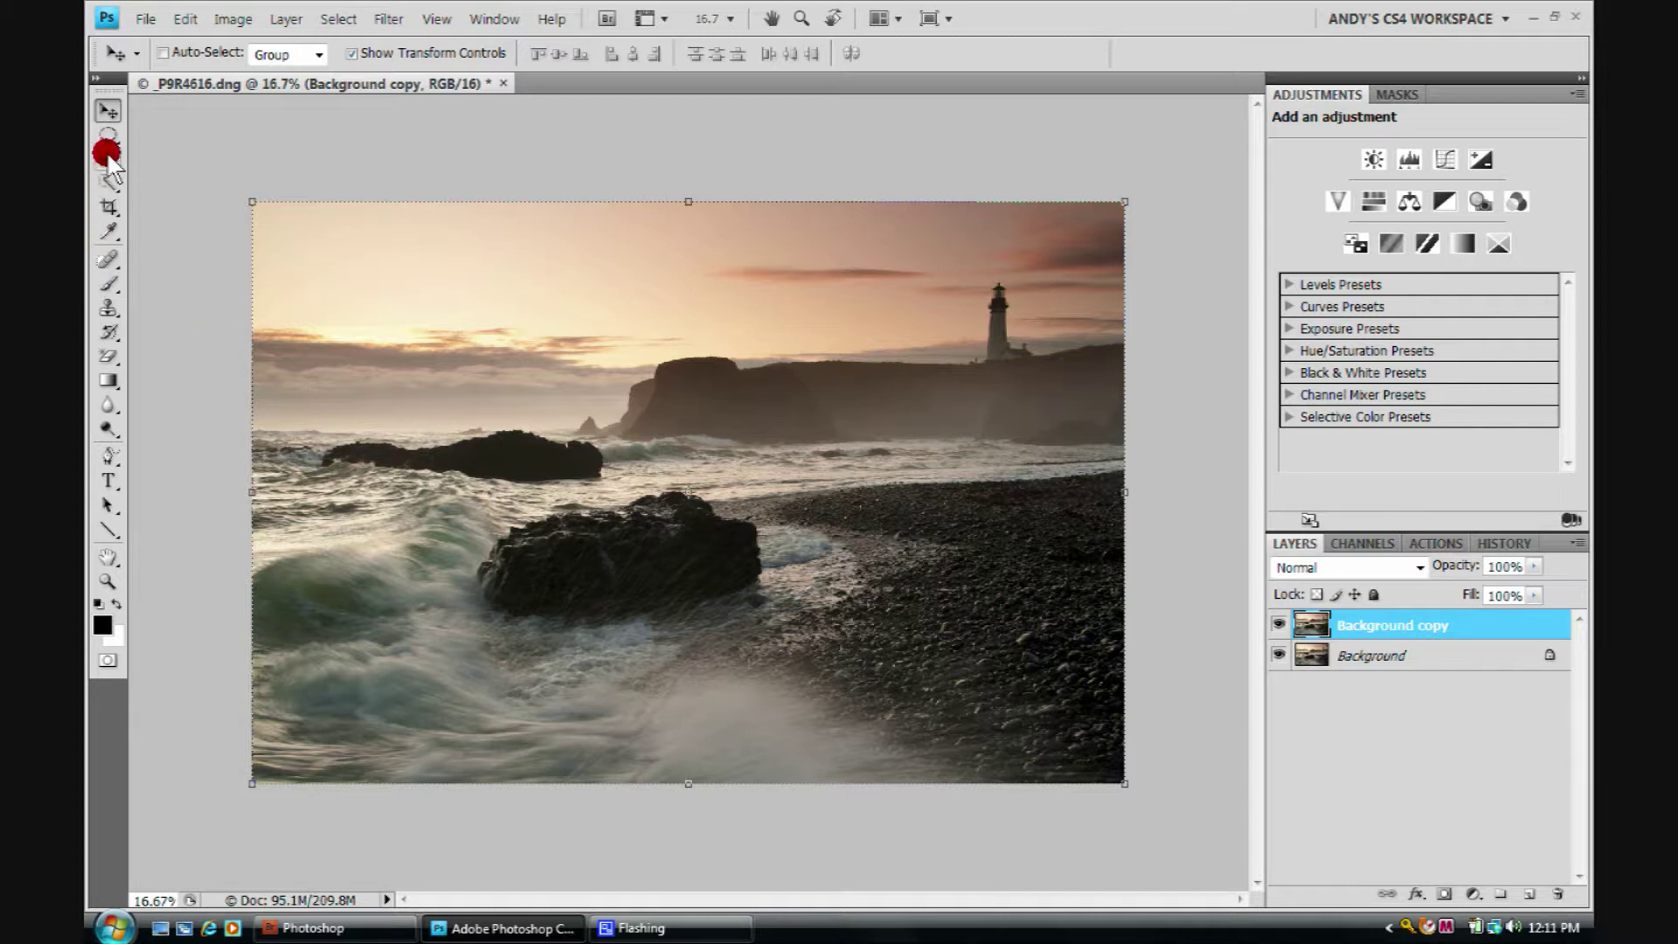
Lasso a freehand outline around the lighthouse and headland, and copy it
mouse_move(108, 157)
left_mouse_down()
mouse_move(288, 149)
mouse_move(205, 186)
mouse_move(186, 160)
left_mouse_up()
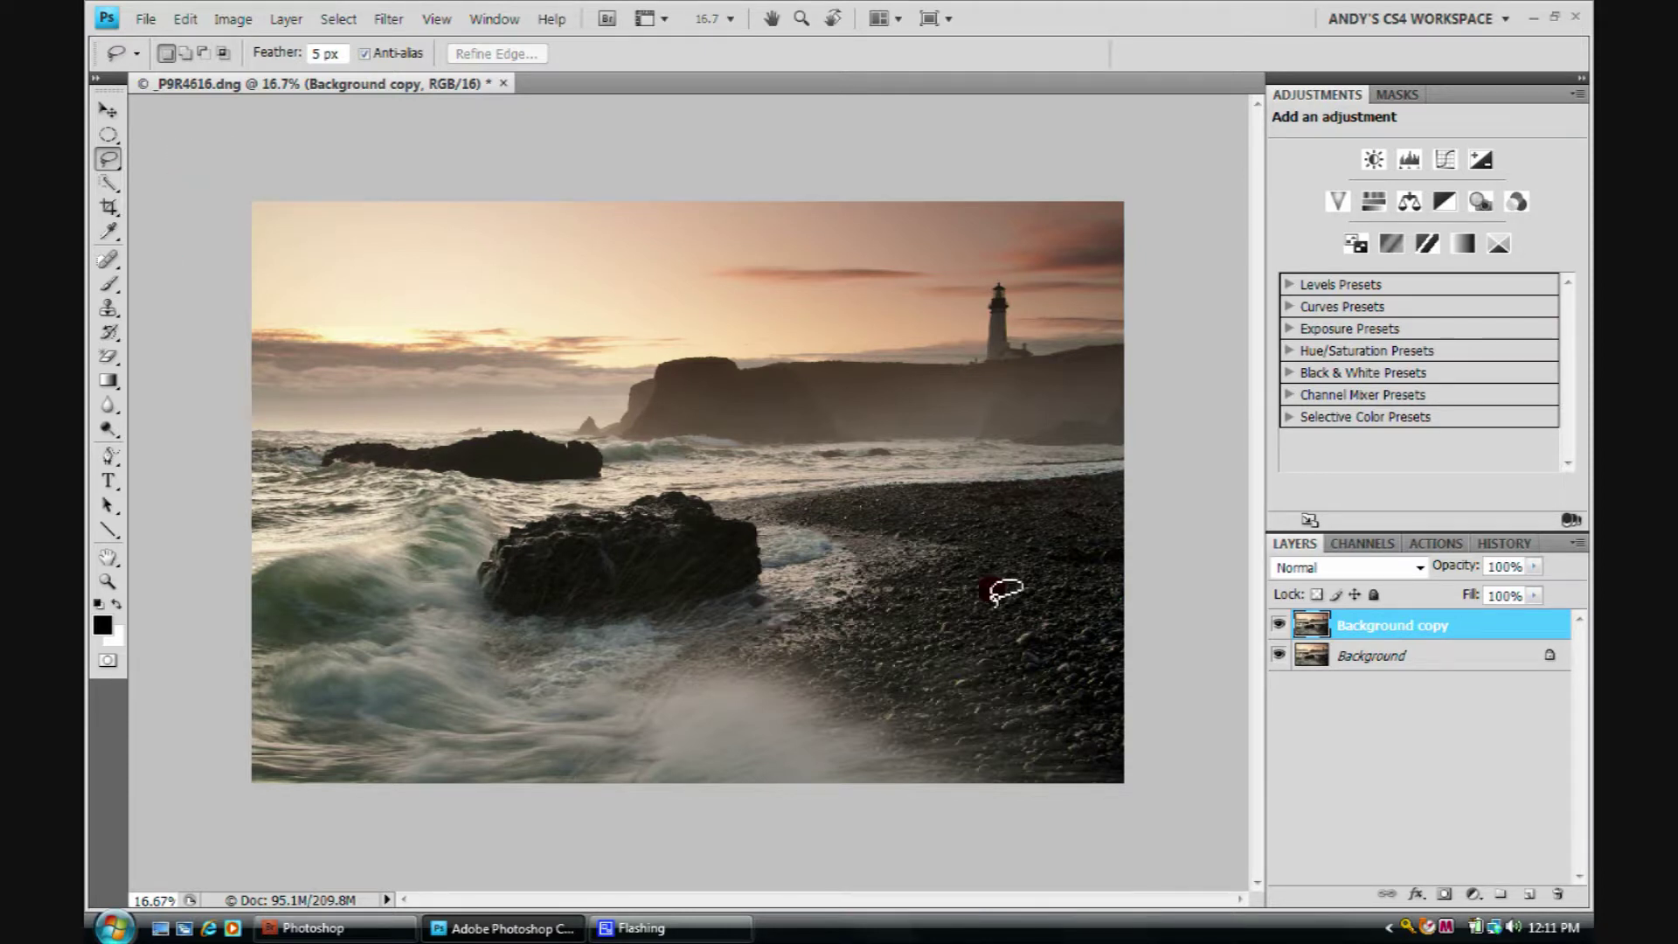
mouse_move(979, 247)
left_mouse_down()
mouse_move(933, 263)
mouse_move(917, 318)
mouse_move(938, 405)
mouse_move(1007, 429)
mouse_move(1074, 372)
mouse_move(1073, 320)
mouse_move(1059, 286)
mouse_move(1064, 299)
mouse_move(968, 241)
left_mouse_up()
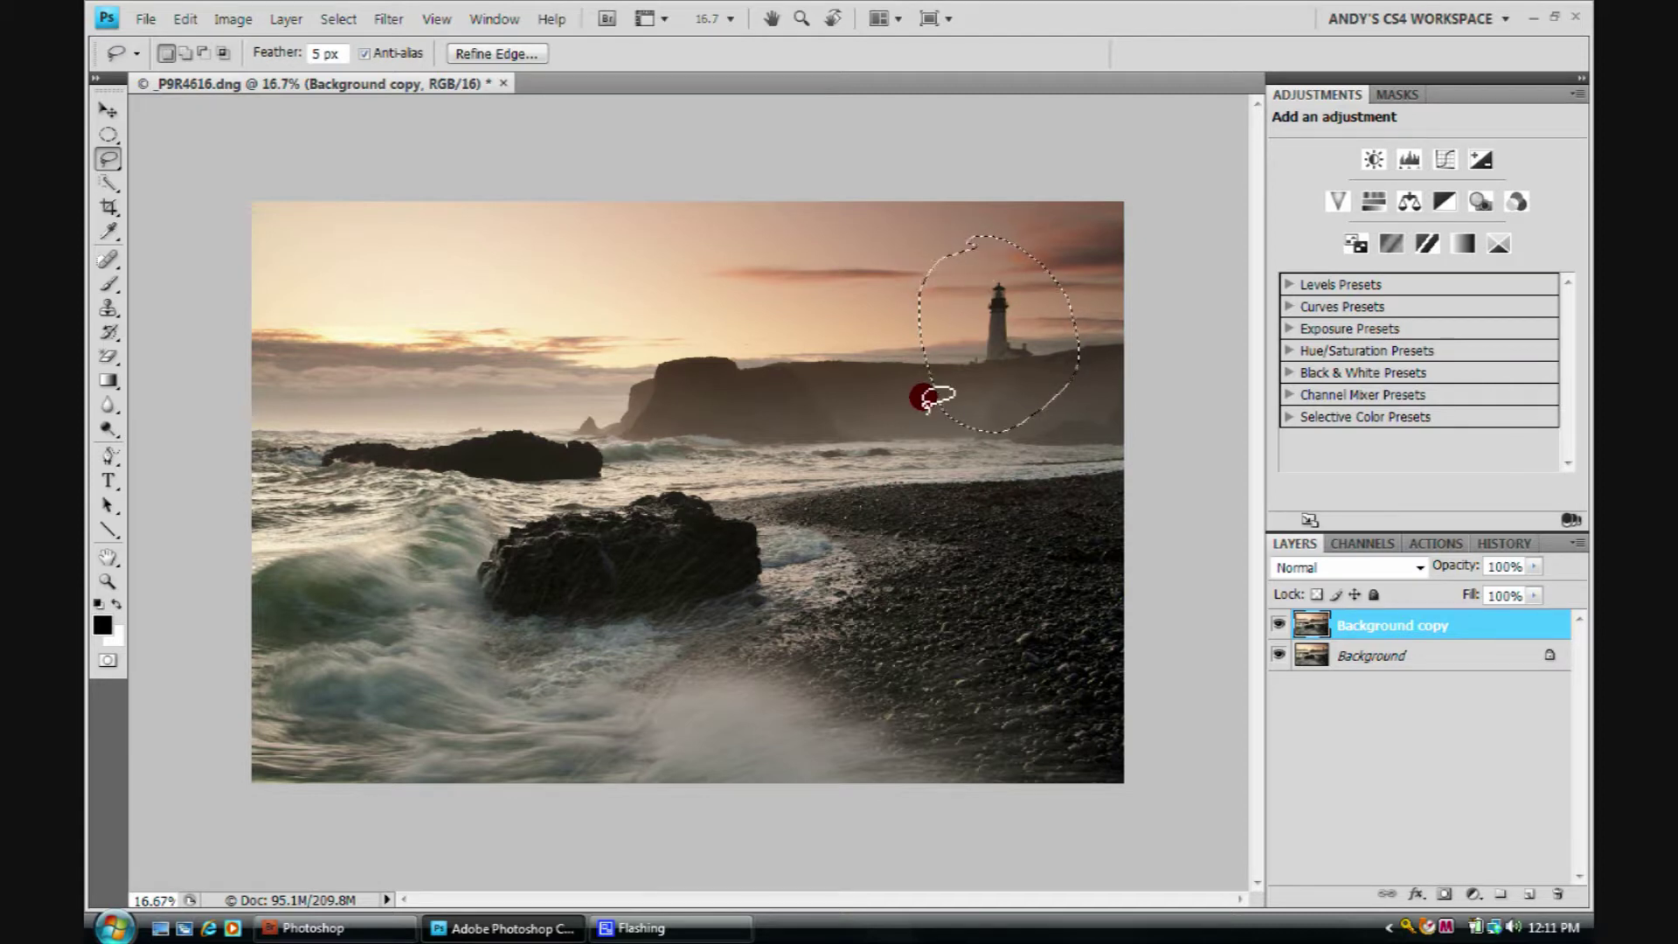
left_click(185, 19)
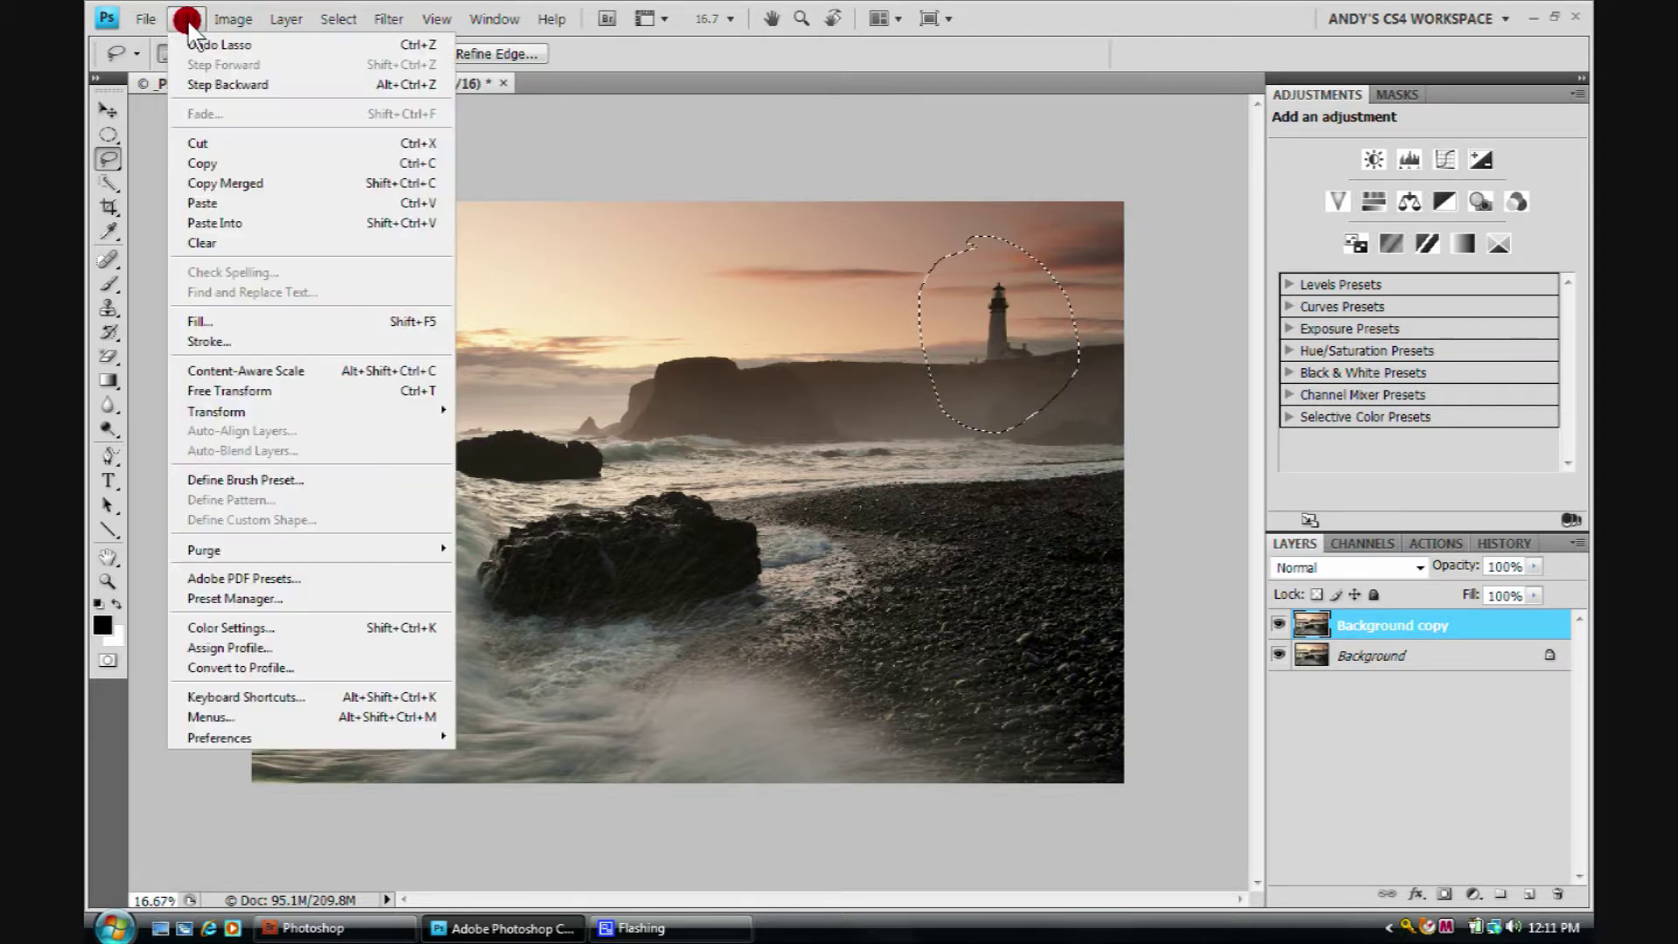
left_click(191, 163)
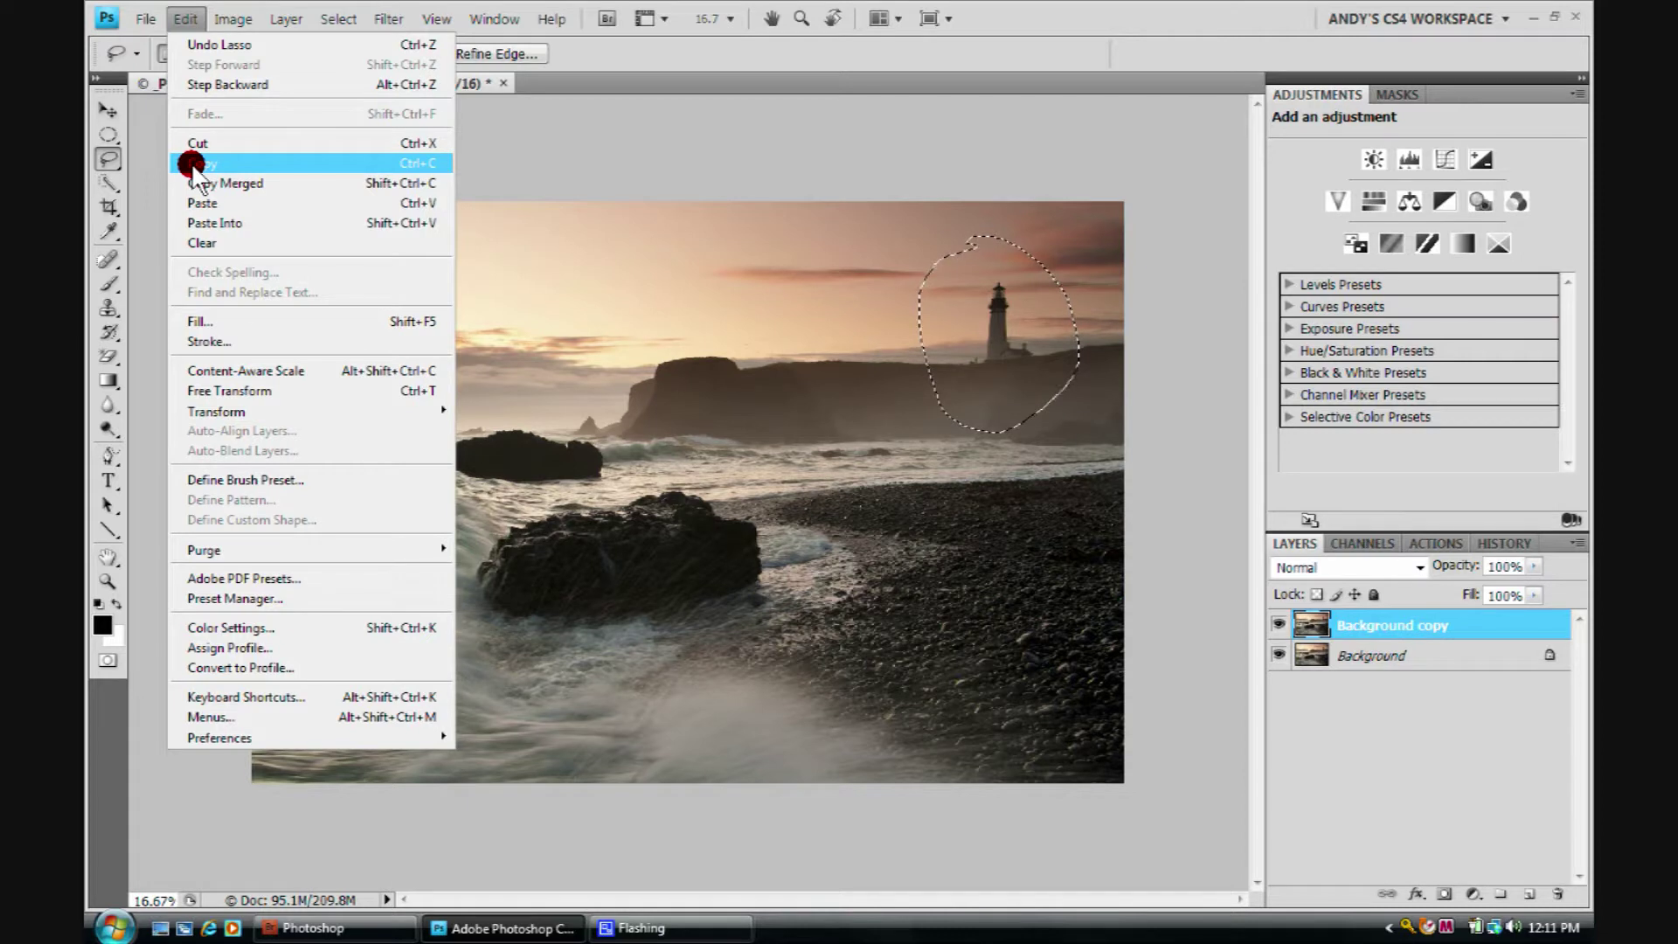
left_click(104, 102)
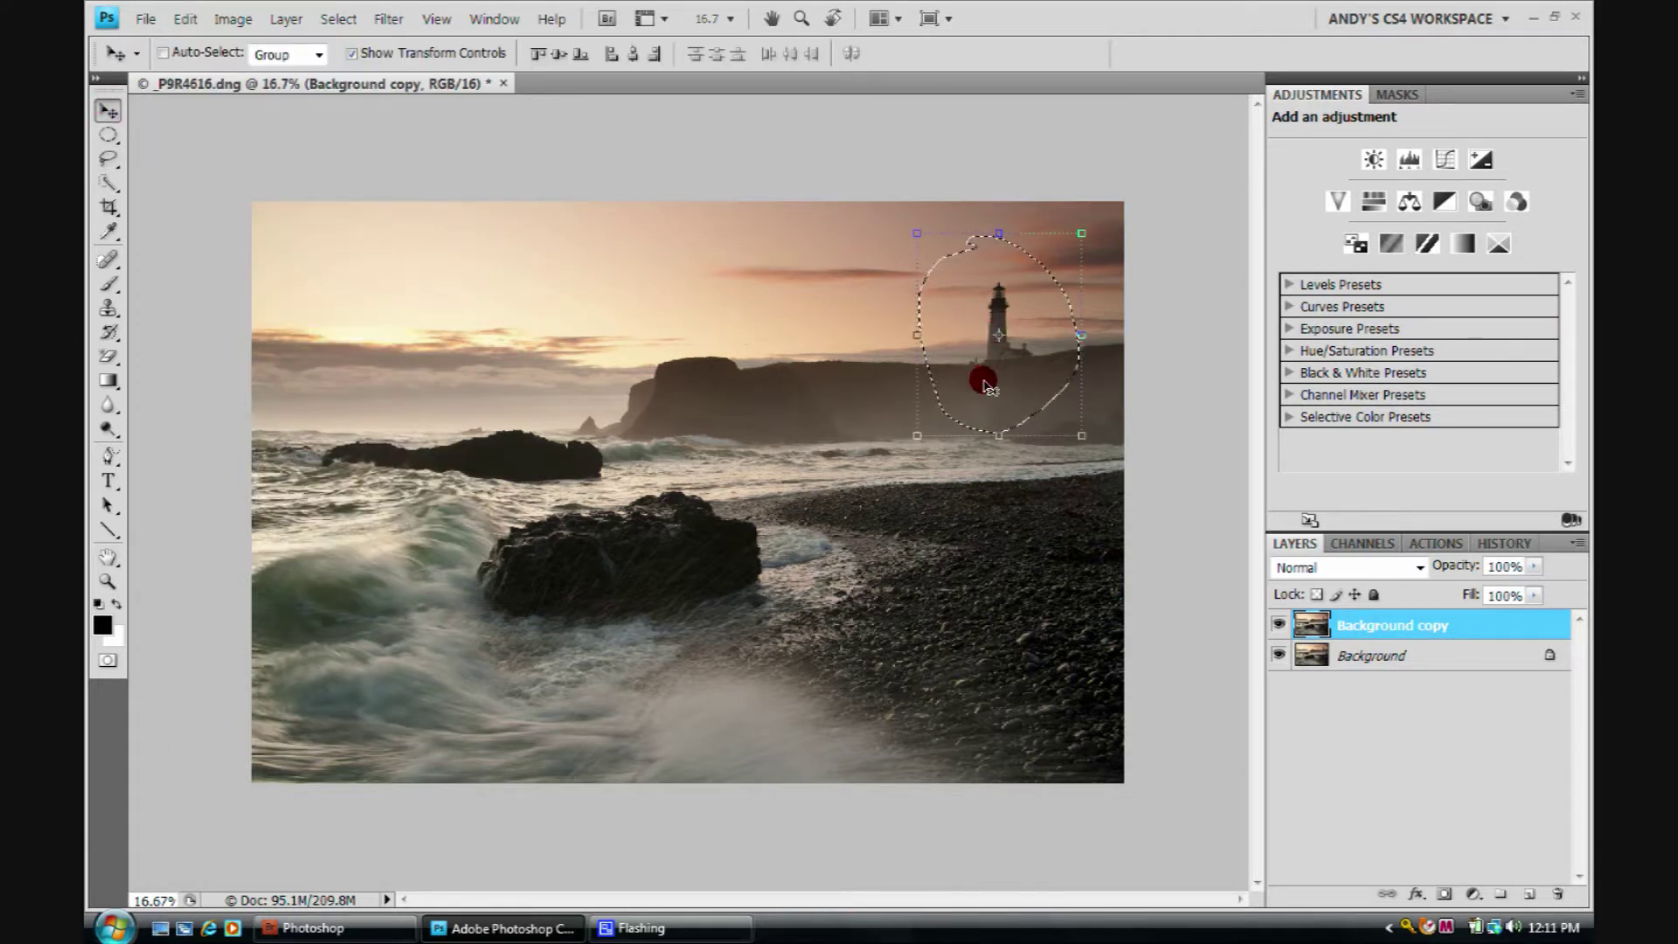
Try moving the lighthouse patch to the upper-left sky and leftward, undo each move, then deselect
mouse_move(977, 380)
left_mouse_down()
mouse_move(855, 362)
mouse_move(982, 377)
left_mouse_up()
left_click_drag(972, 463, 345, 390)
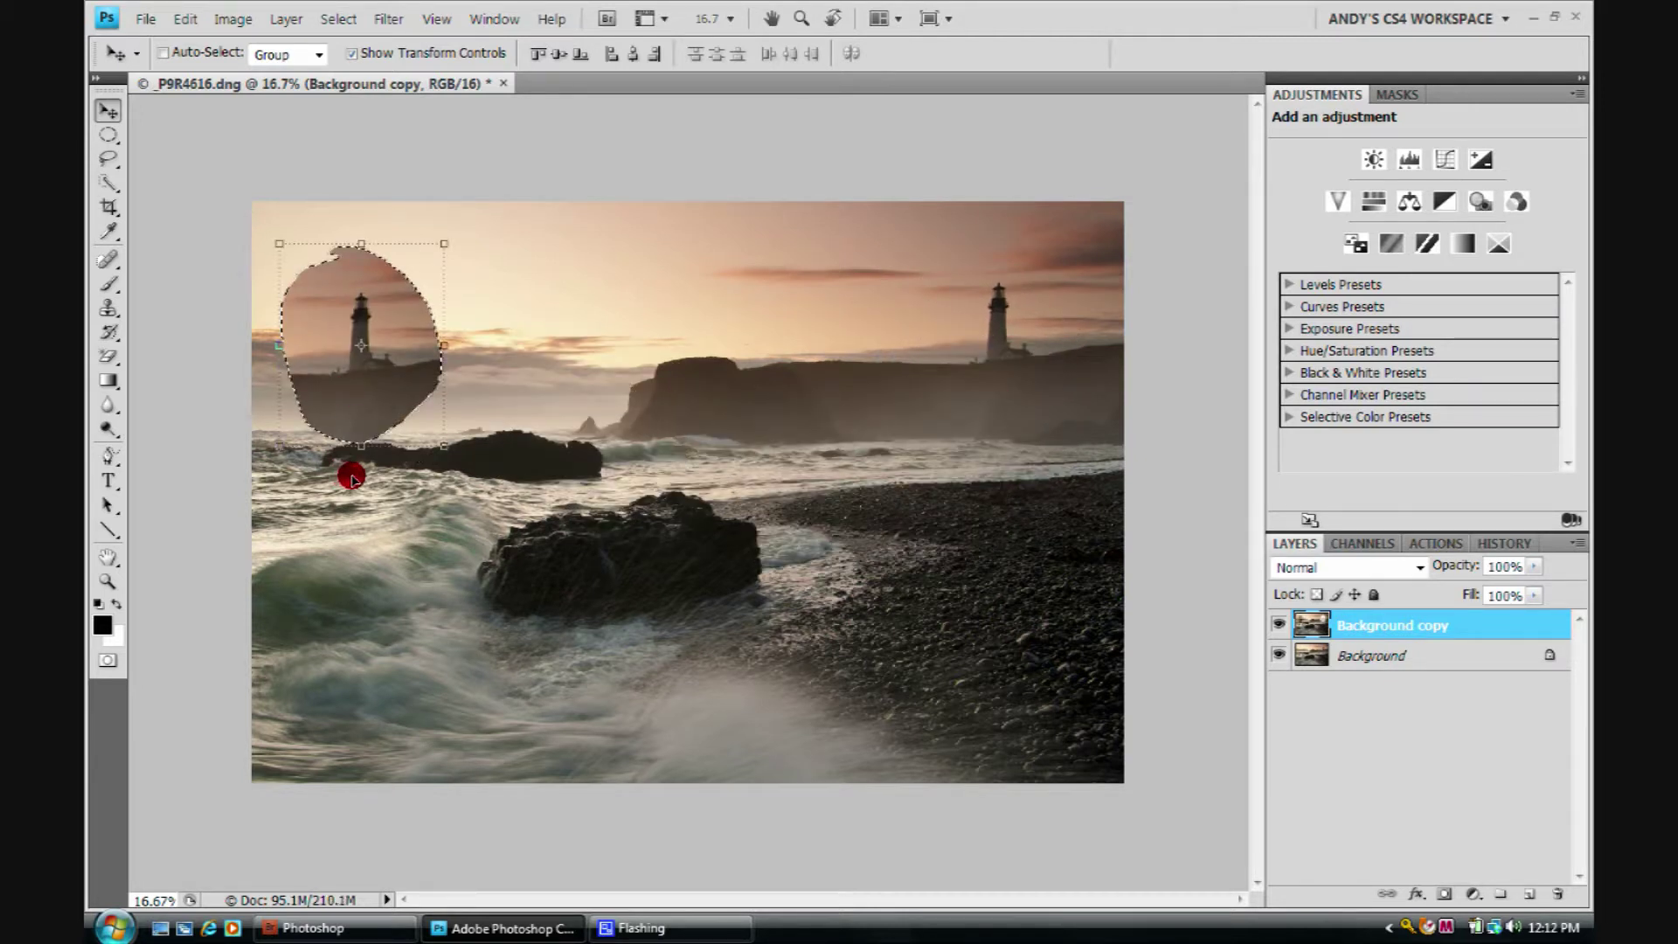
key("ctrl+z")
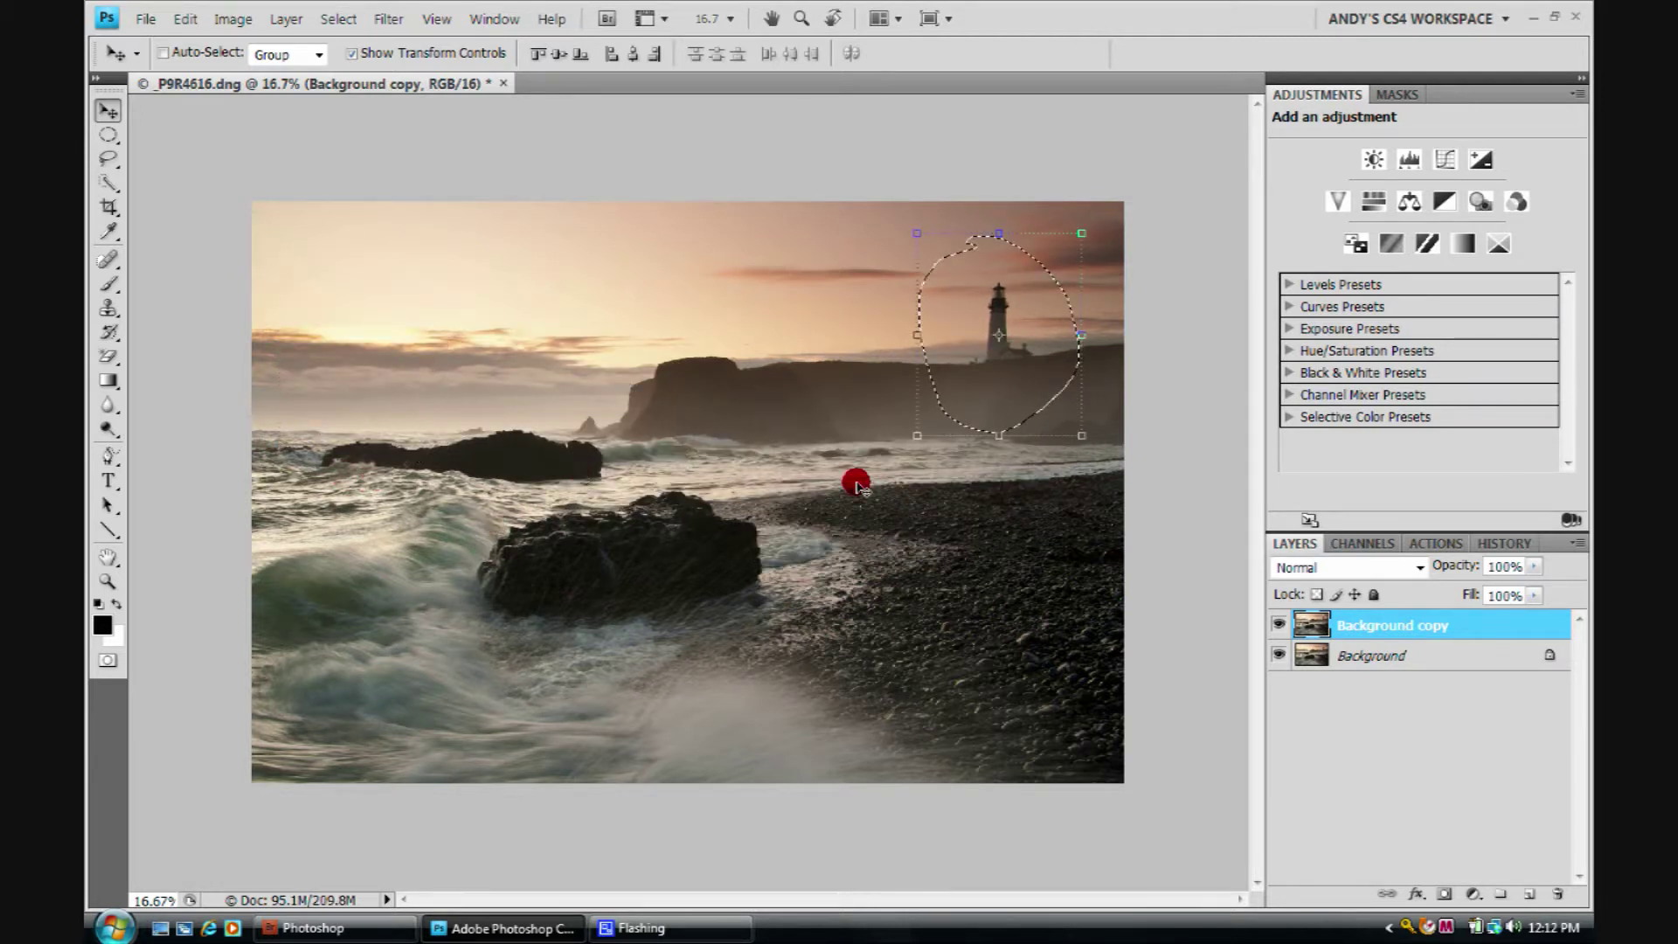
mouse_move(929, 424)
left_mouse_down()
mouse_move(580, 442)
mouse_move(842, 438)
mouse_move(899, 404)
mouse_move(925, 412)
mouse_move(921, 399)
mouse_move(842, 431)
mouse_move(923, 416)
left_mouse_up()
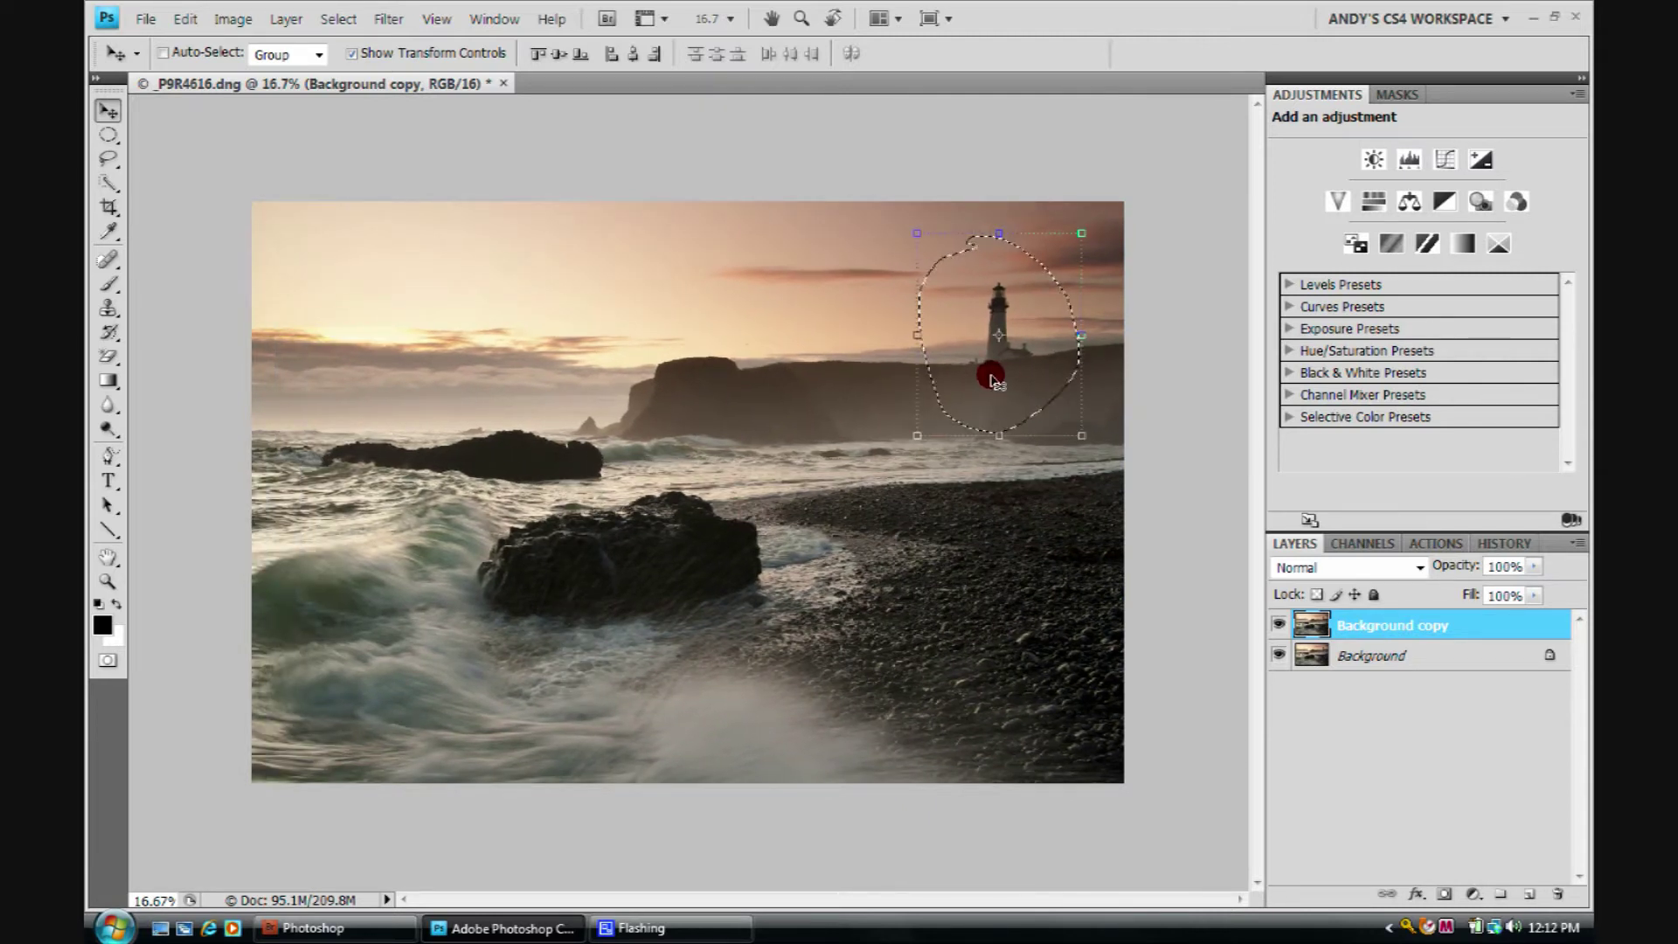
left_click_drag(991, 378, 629, 362)
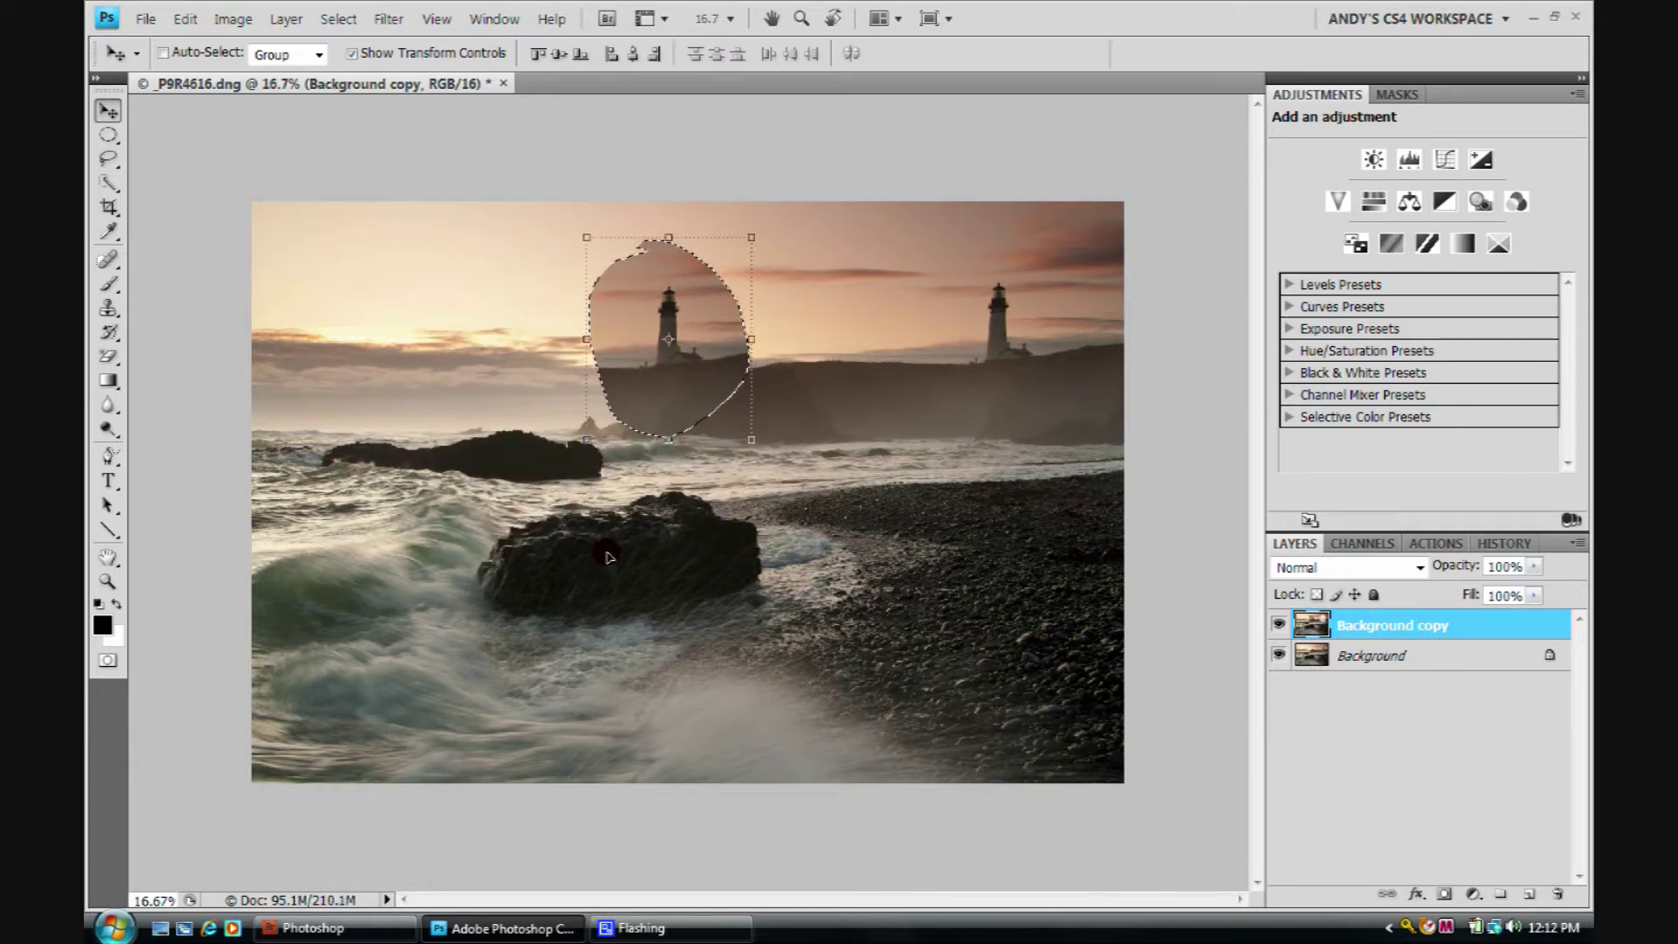
key("ctrl+z")
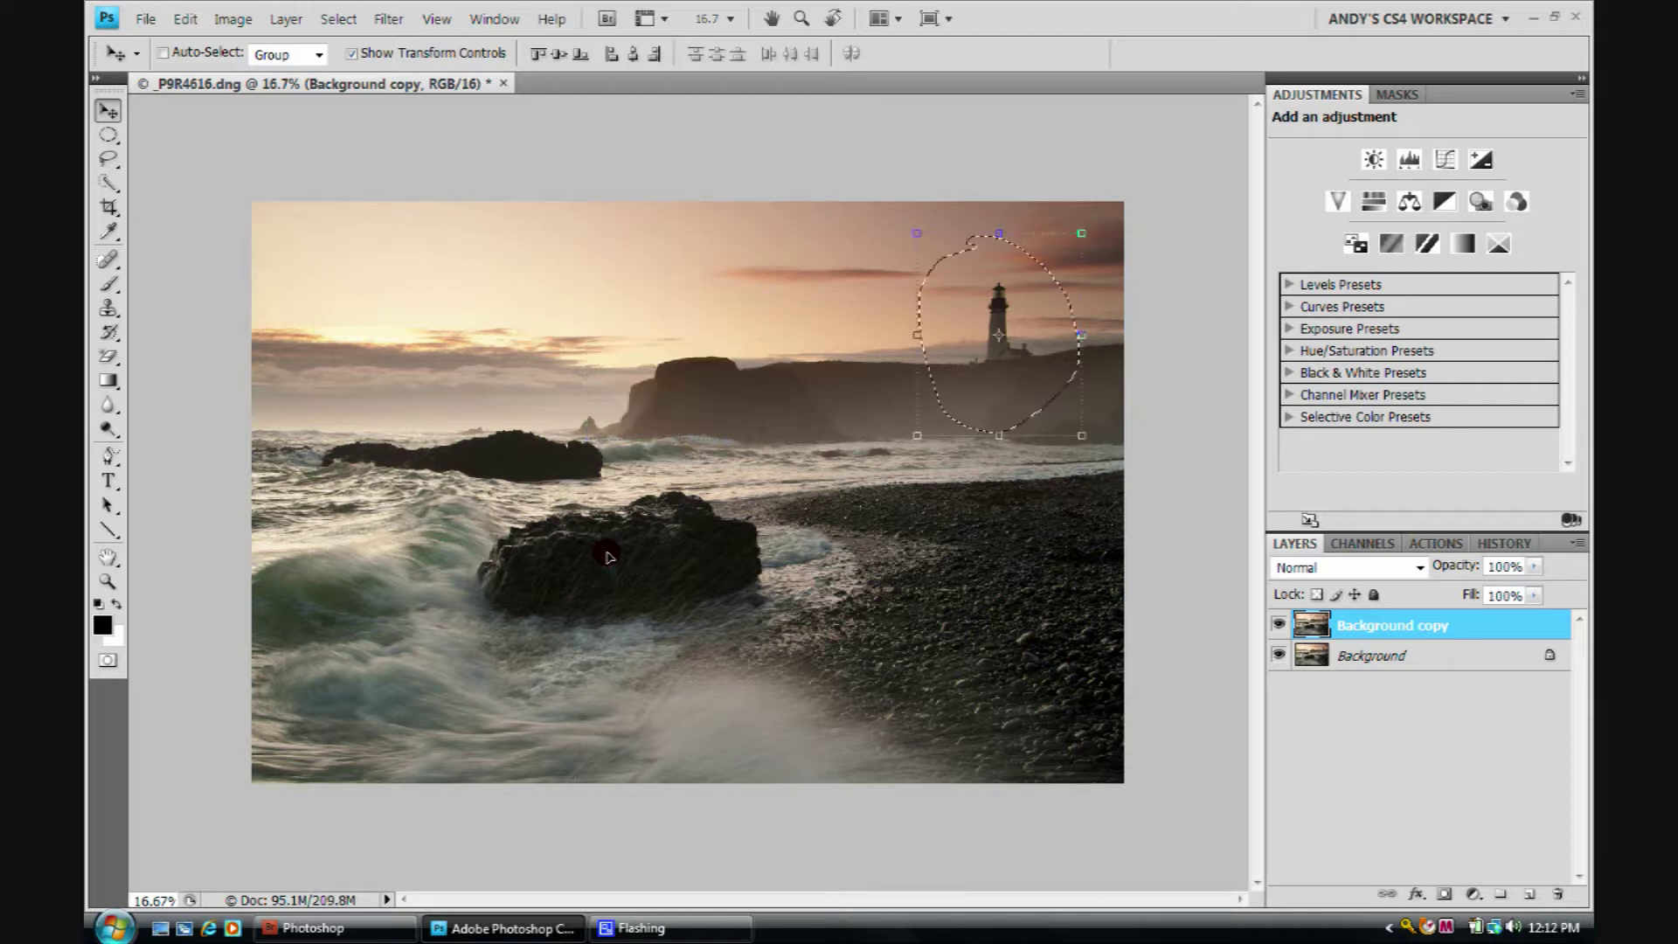
mouse_move(434, 412)
left_mouse_down()
mouse_move(447, 441)
mouse_move(495, 465)
left_mouse_up()
key("ctrl+d")
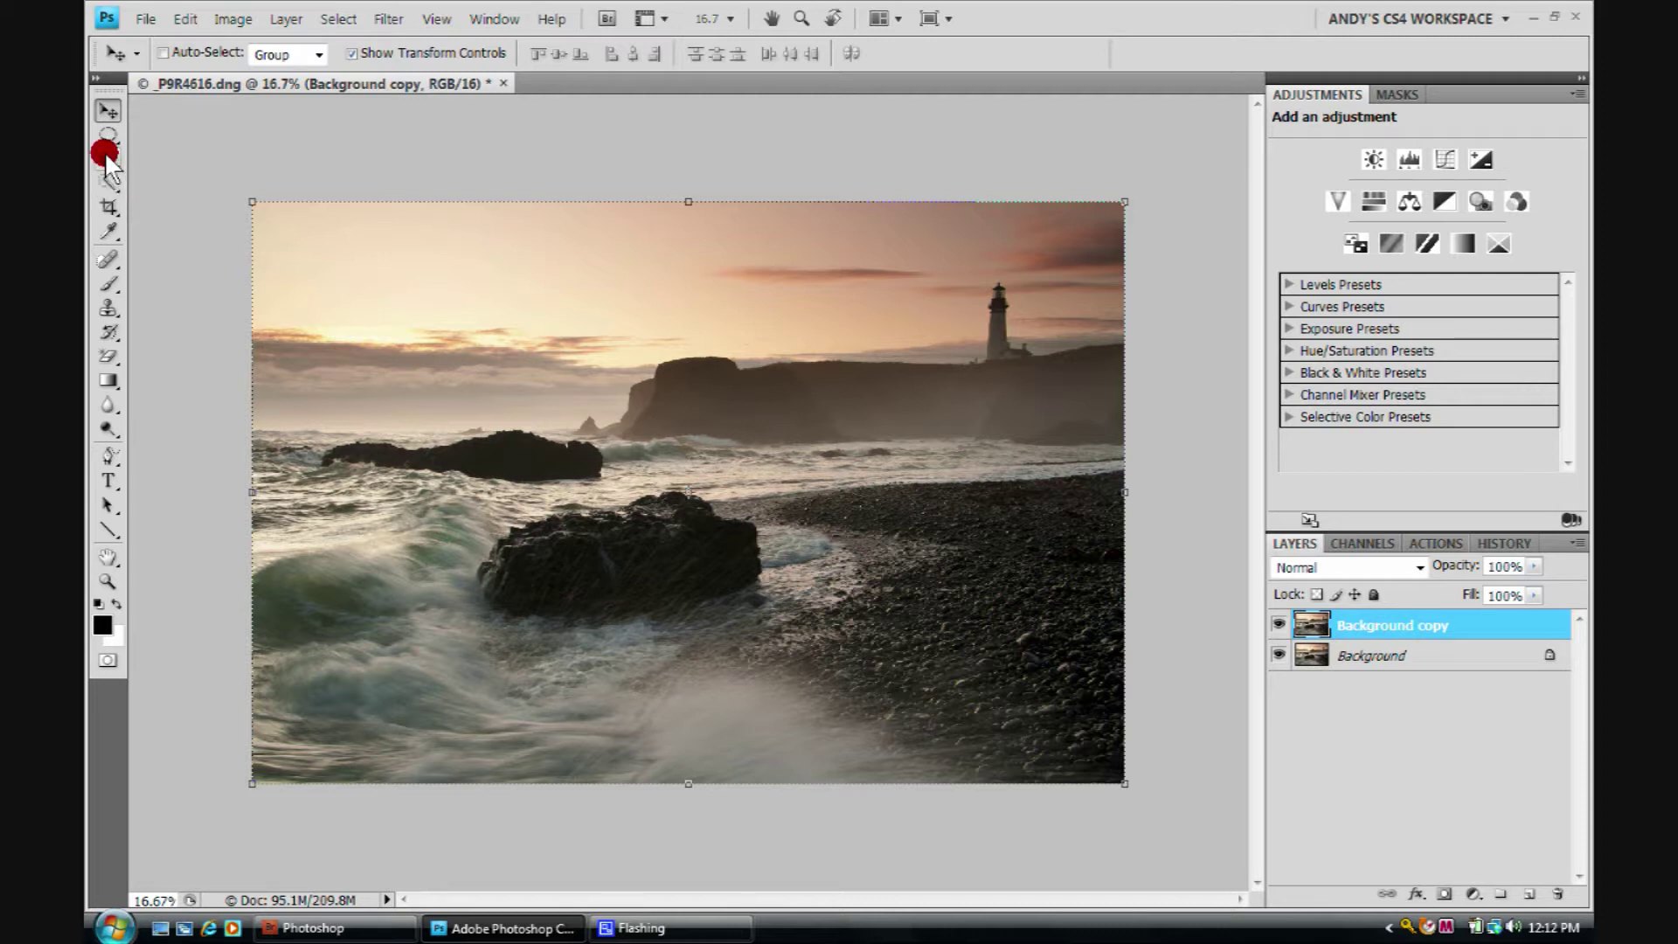
With the Polygonal Lasso, place eight zigzag corners across sky, rocks and beach, closing with a double-click
mouse_move(107, 157)
left_mouse_down()
mouse_move(213, 168)
mouse_move(270, 149)
mouse_move(180, 165)
mouse_move(192, 195)
mouse_move(240, 157)
mouse_move(163, 154)
mouse_move(111, 119)
mouse_move(113, 161)
mouse_move(186, 155)
mouse_move(199, 177)
left_mouse_up()
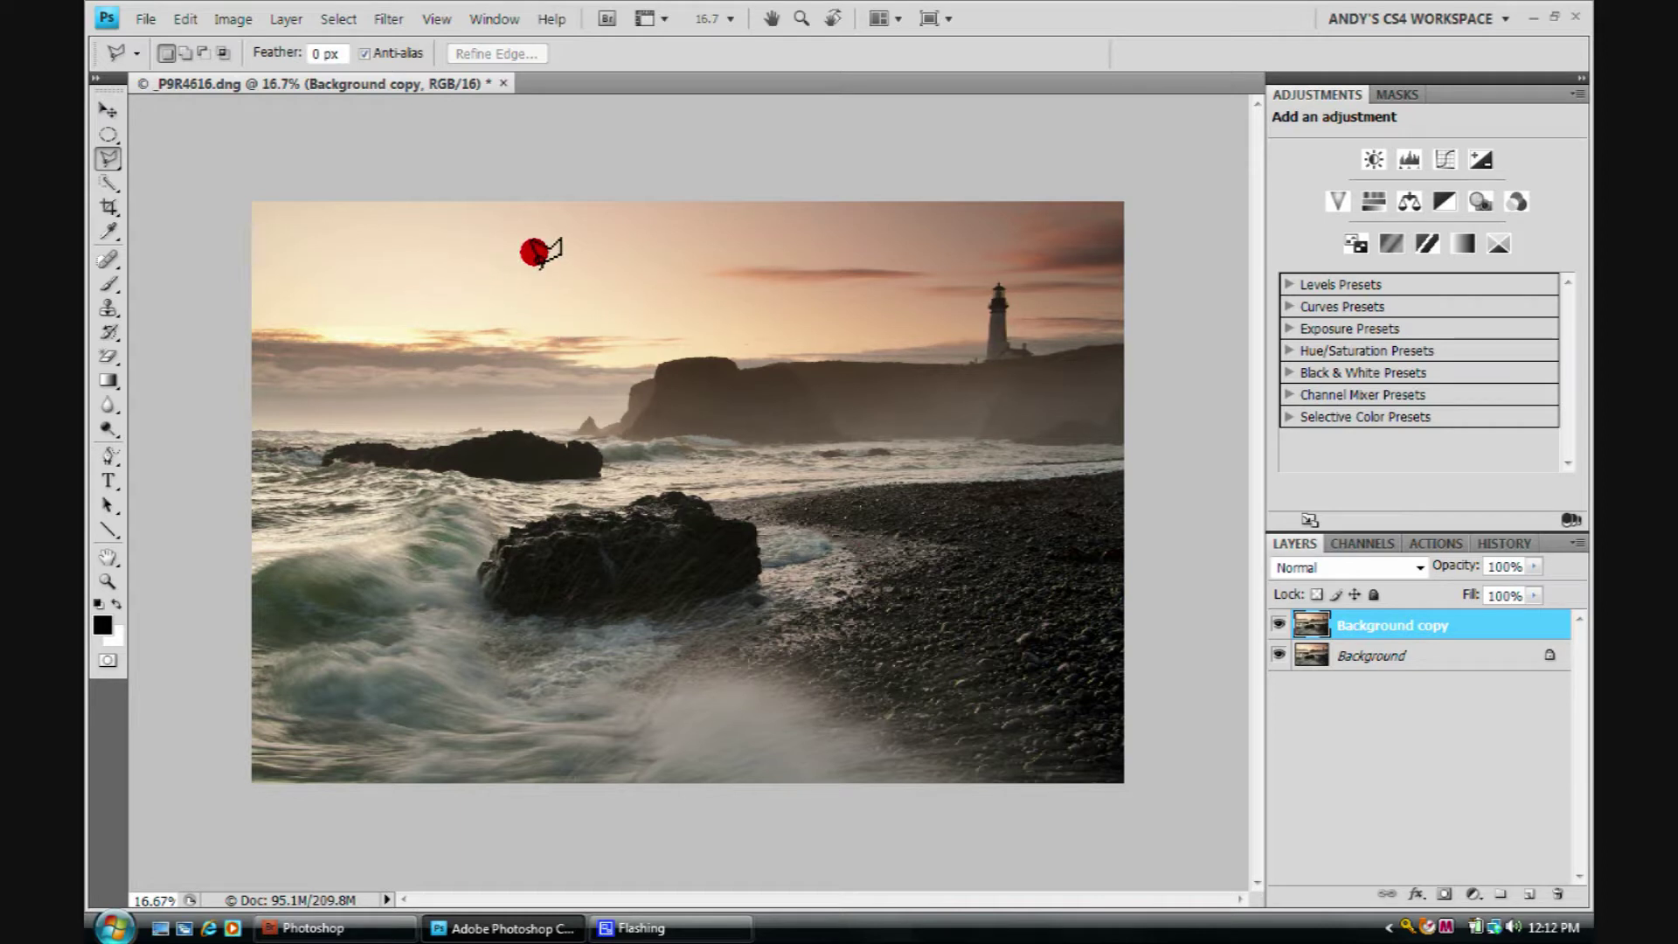
left_click(747, 315)
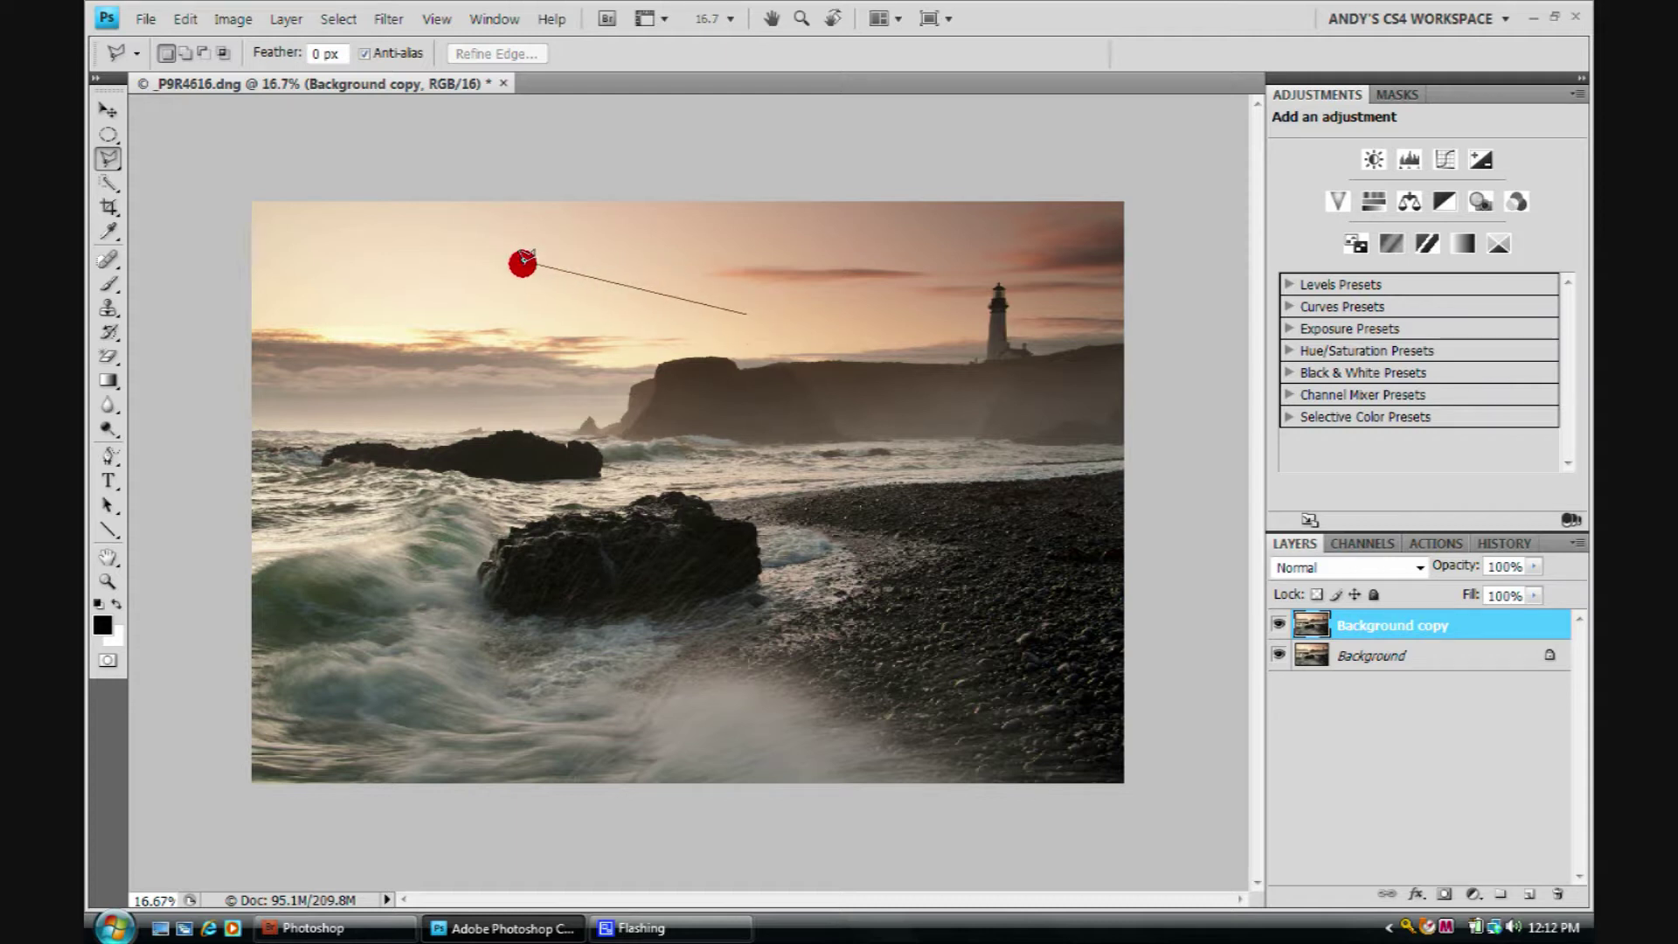
left_click(498, 271)
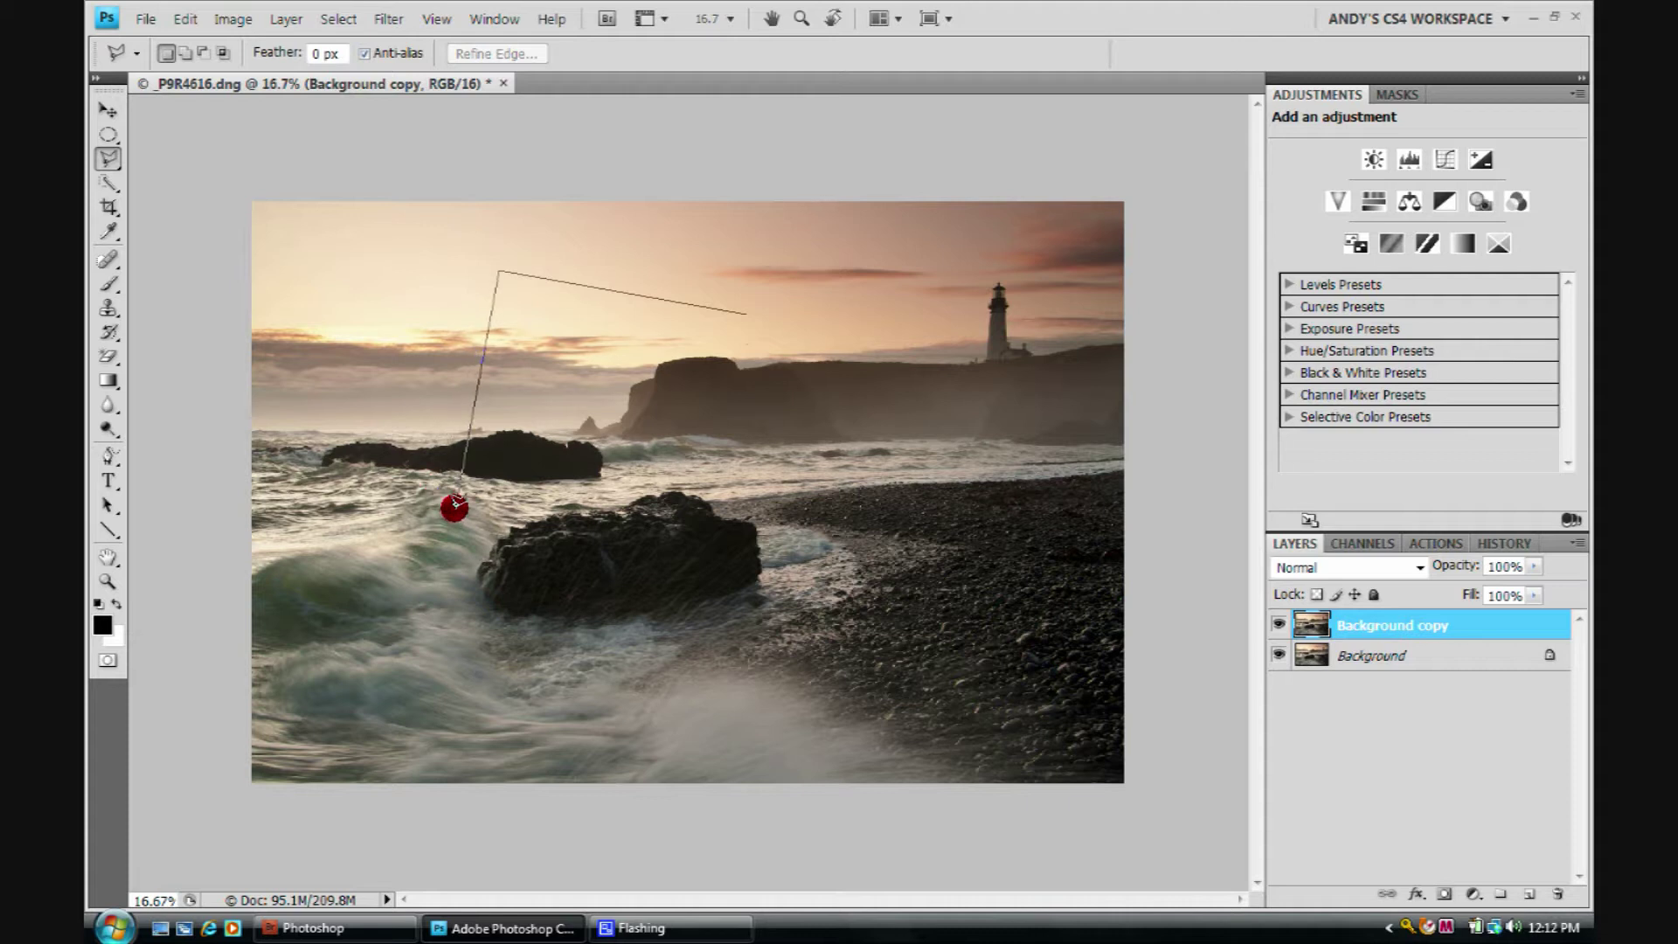
left_click(455, 505)
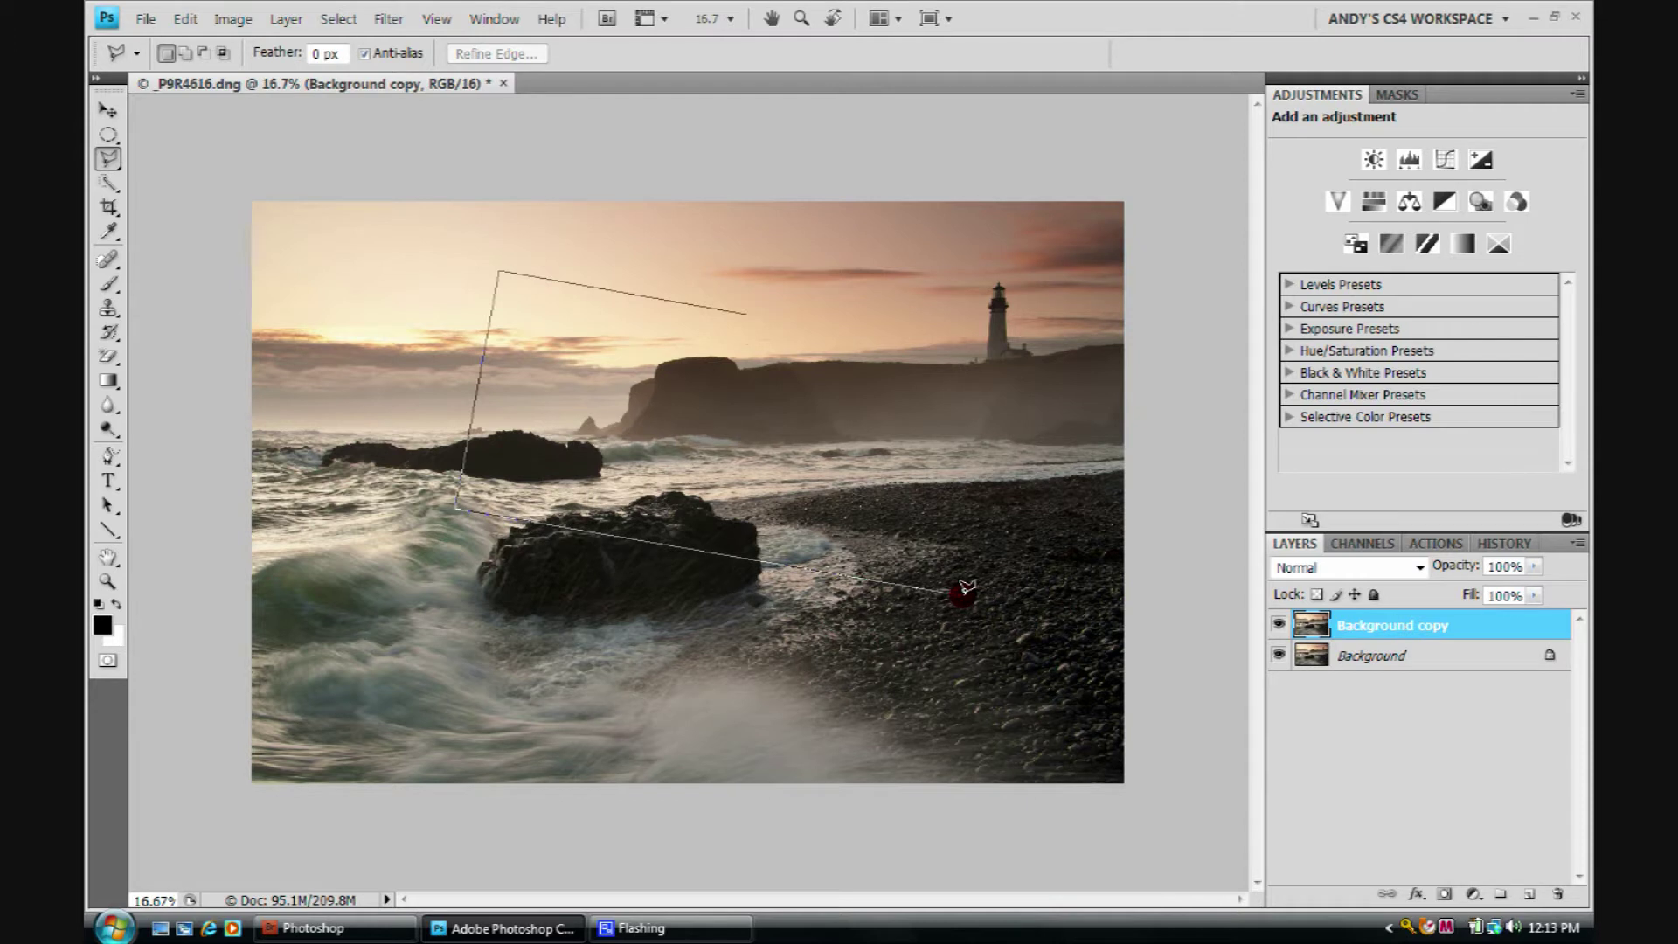
left_click(977, 588)
left_click(696, 486)
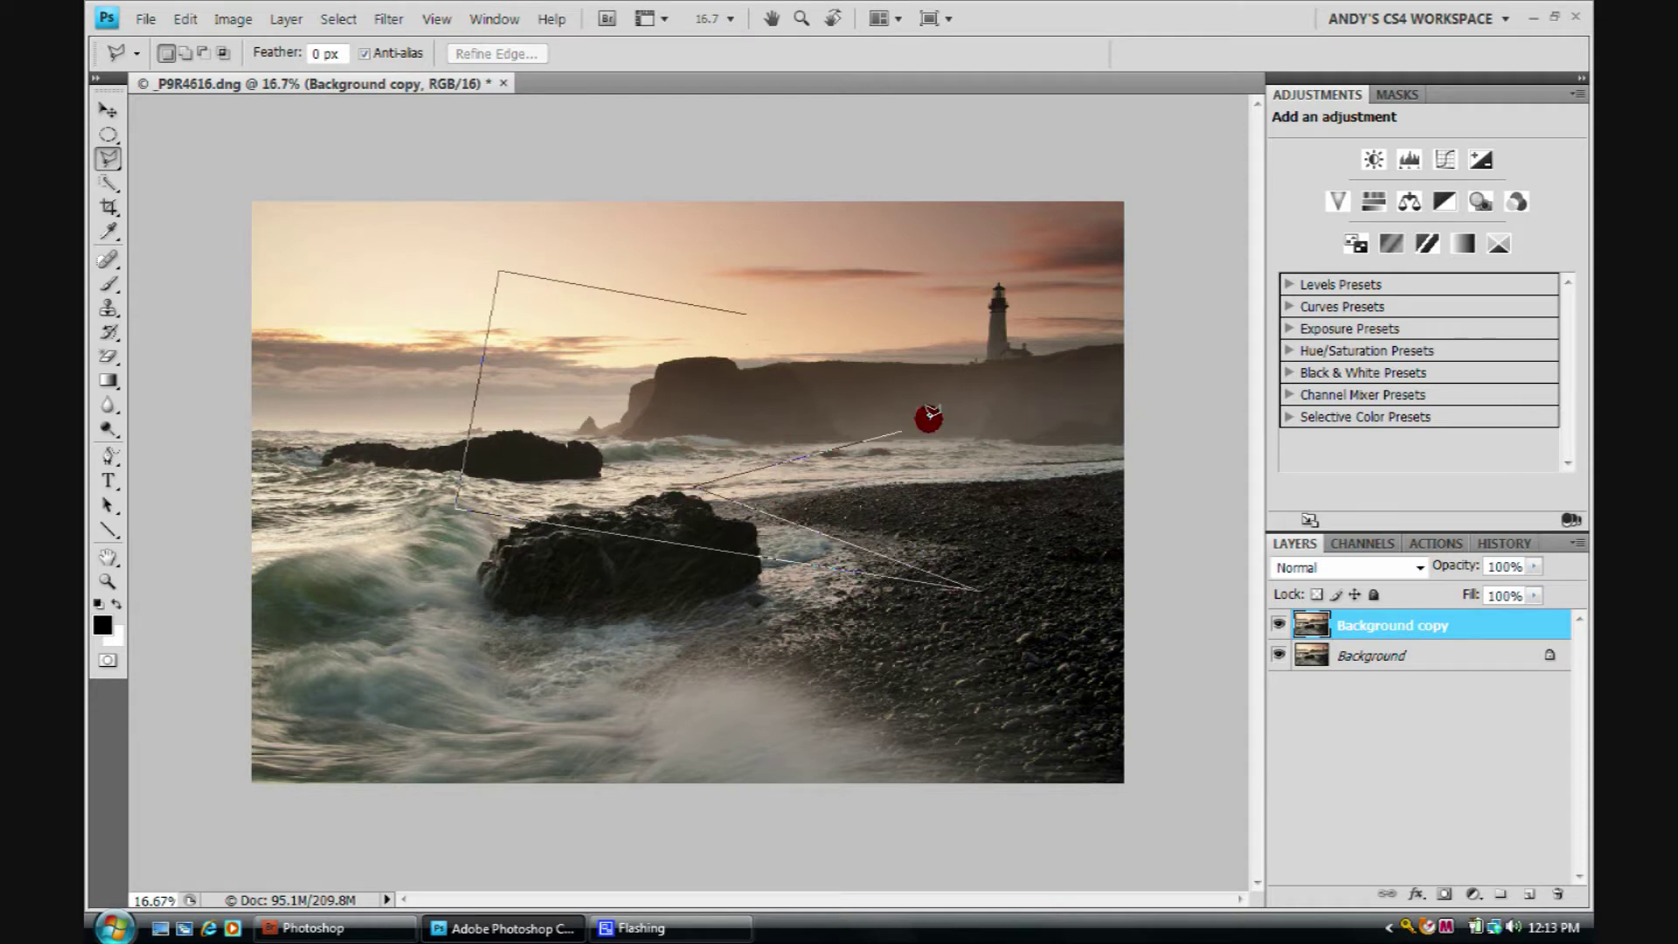
left_click(973, 404)
left_click(776, 345)
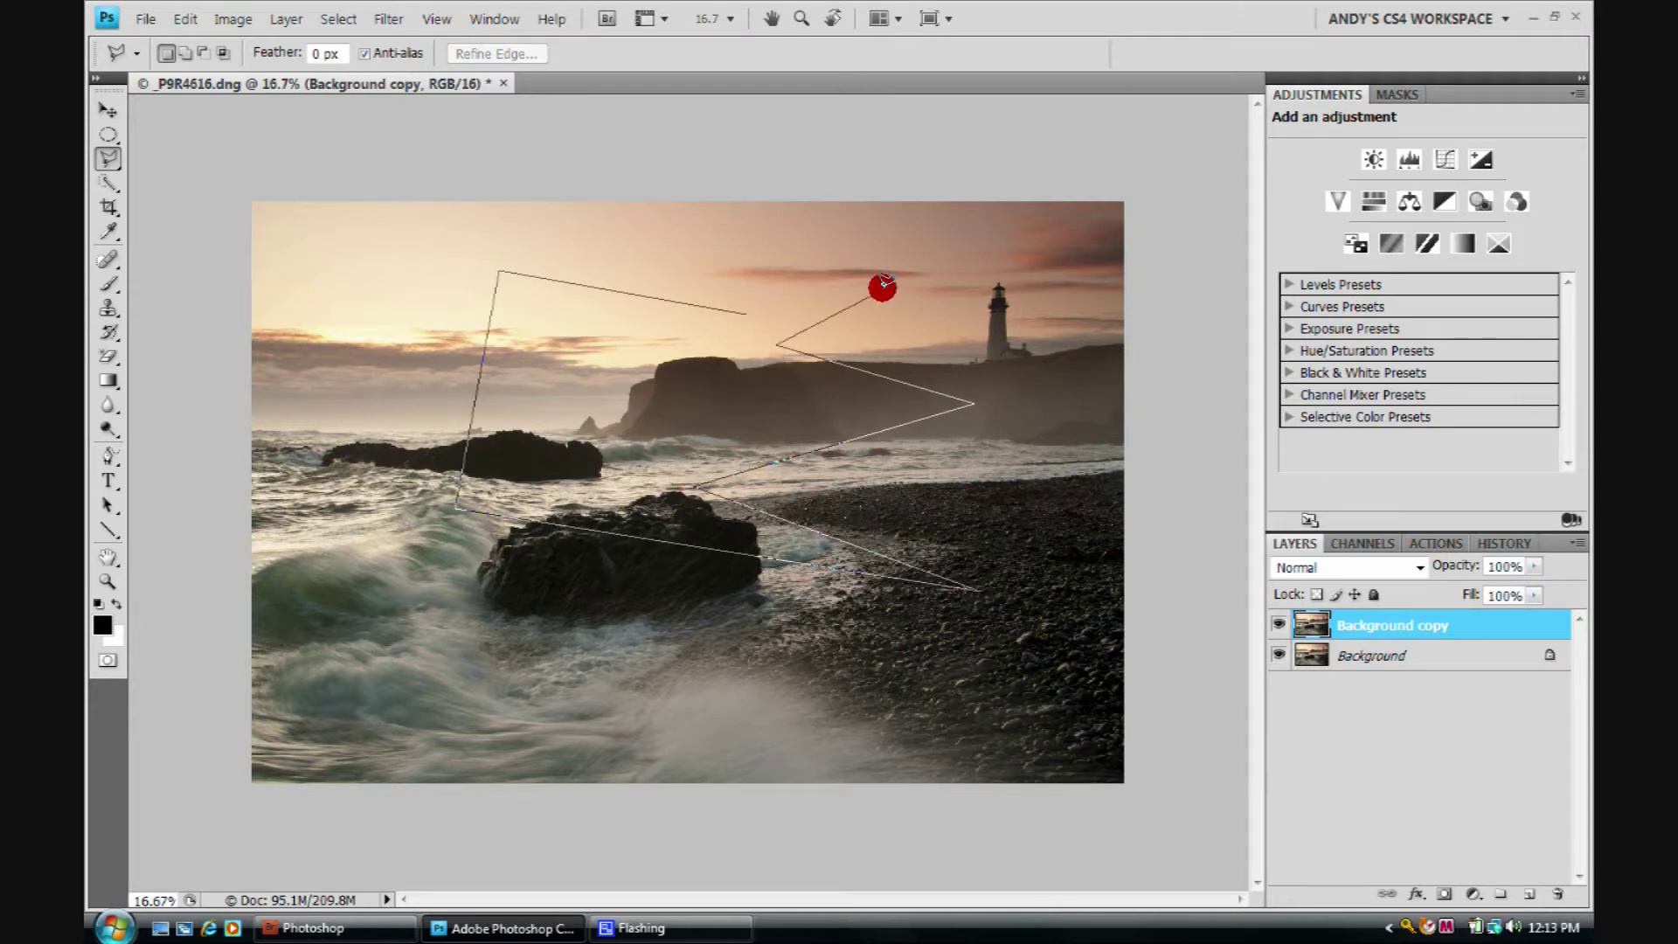
left_click(892, 280)
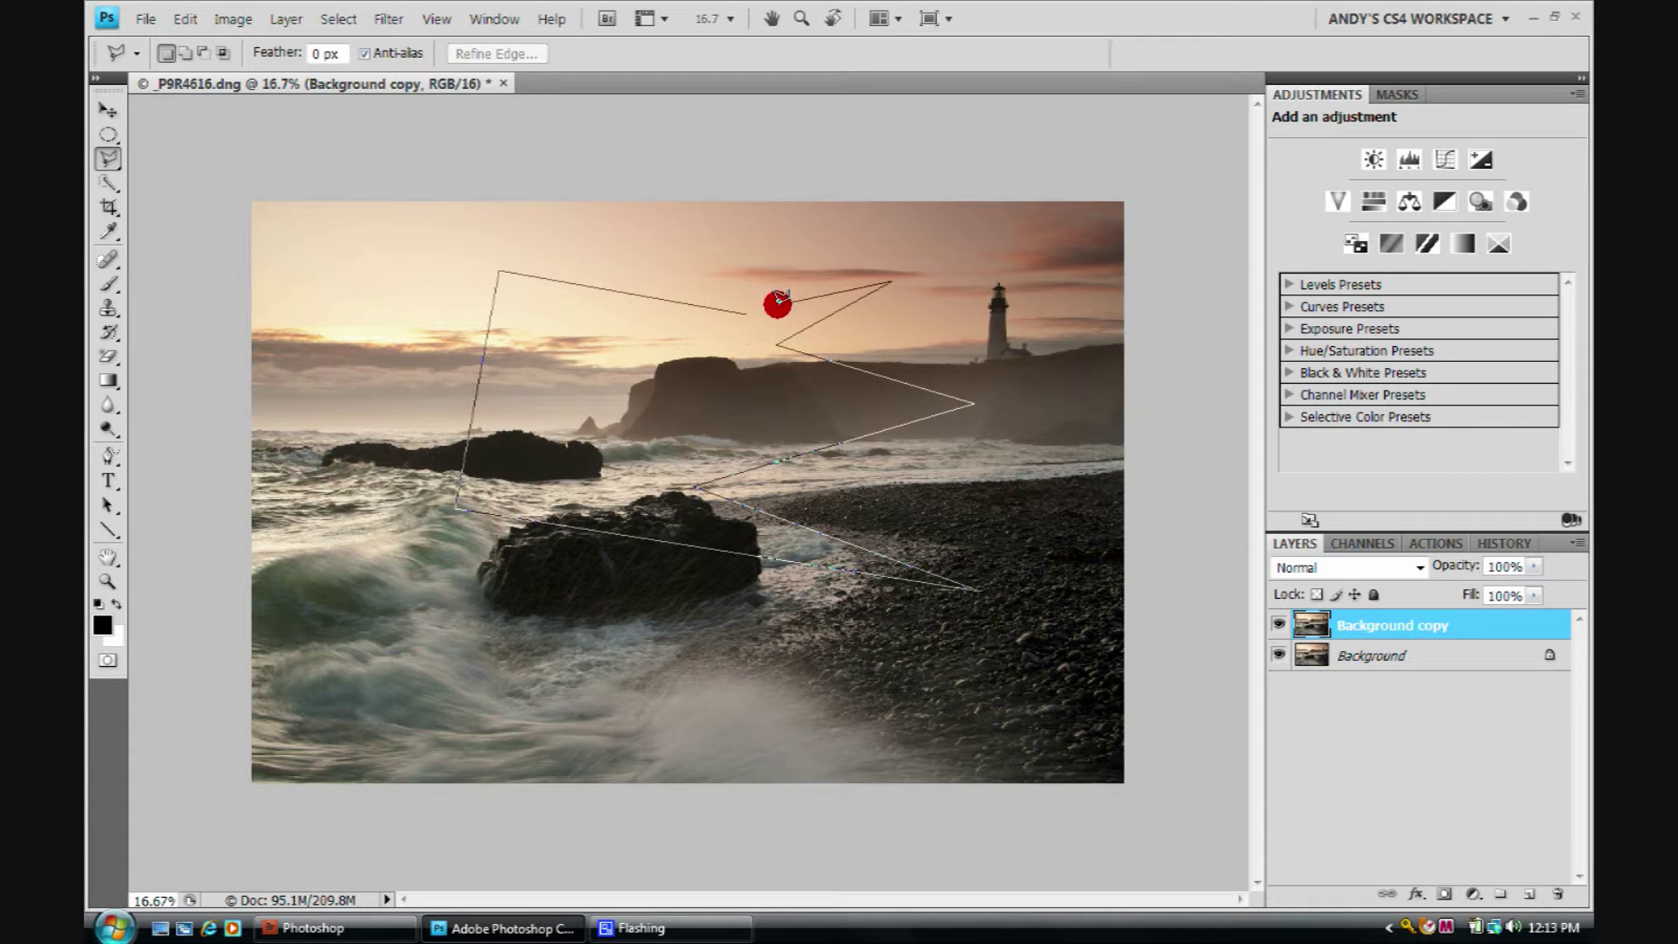
double_click(778, 304)
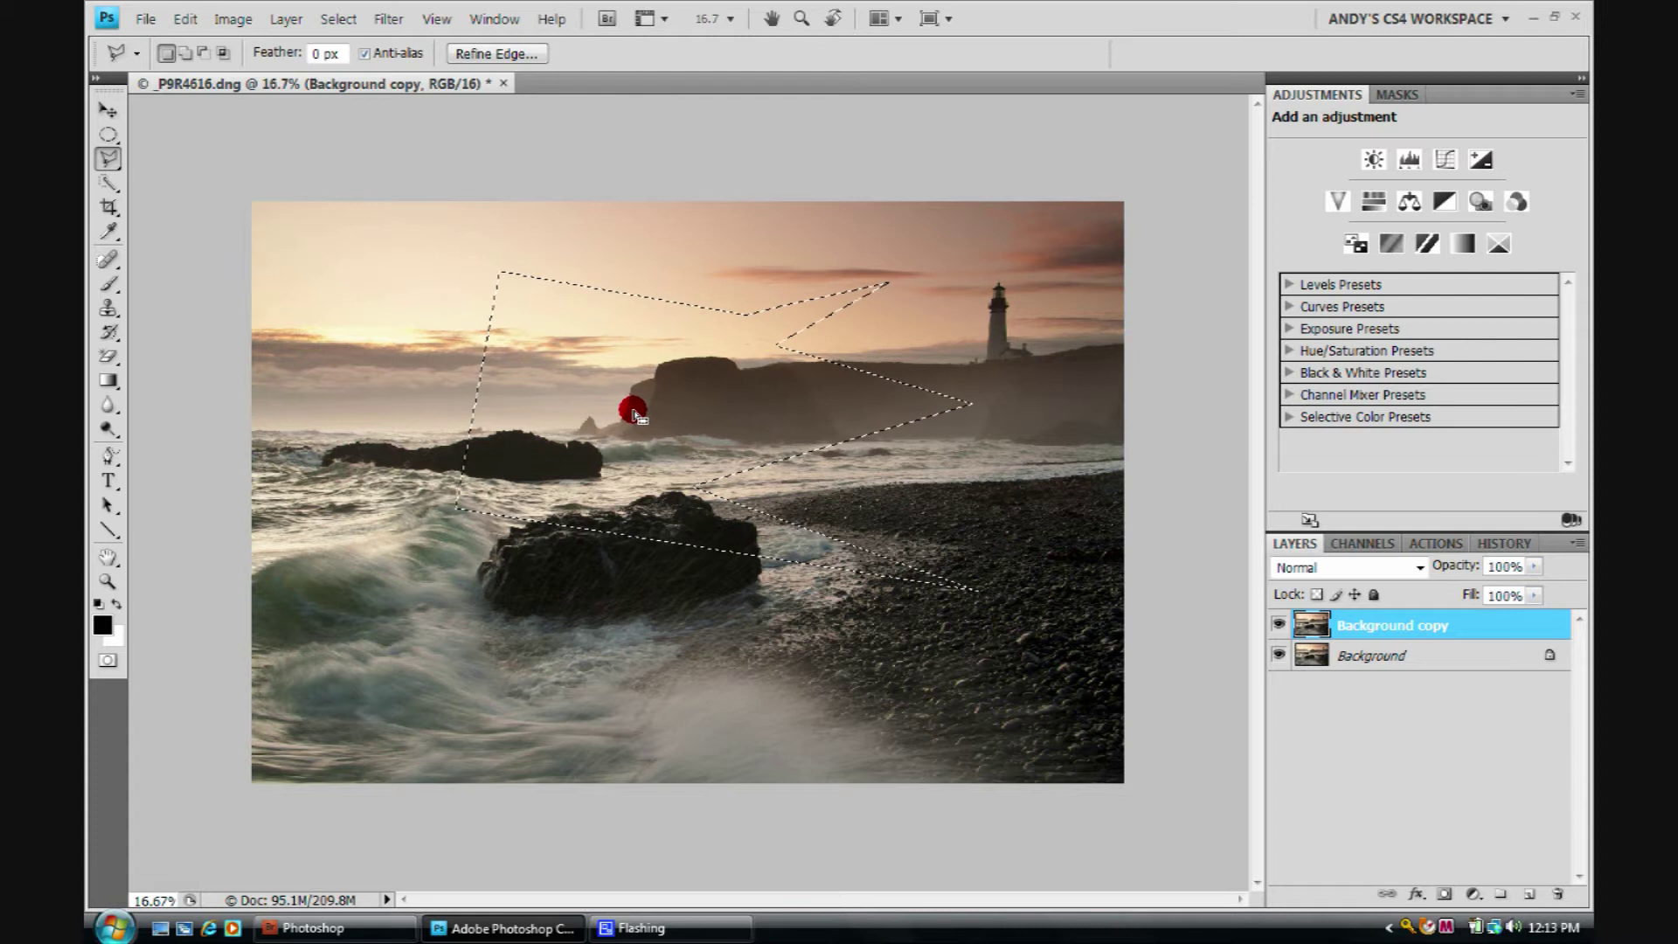
Cut the polygon from Background copy, nudge the layer to reveal the hole, then undo the nudge
left_click(185, 21)
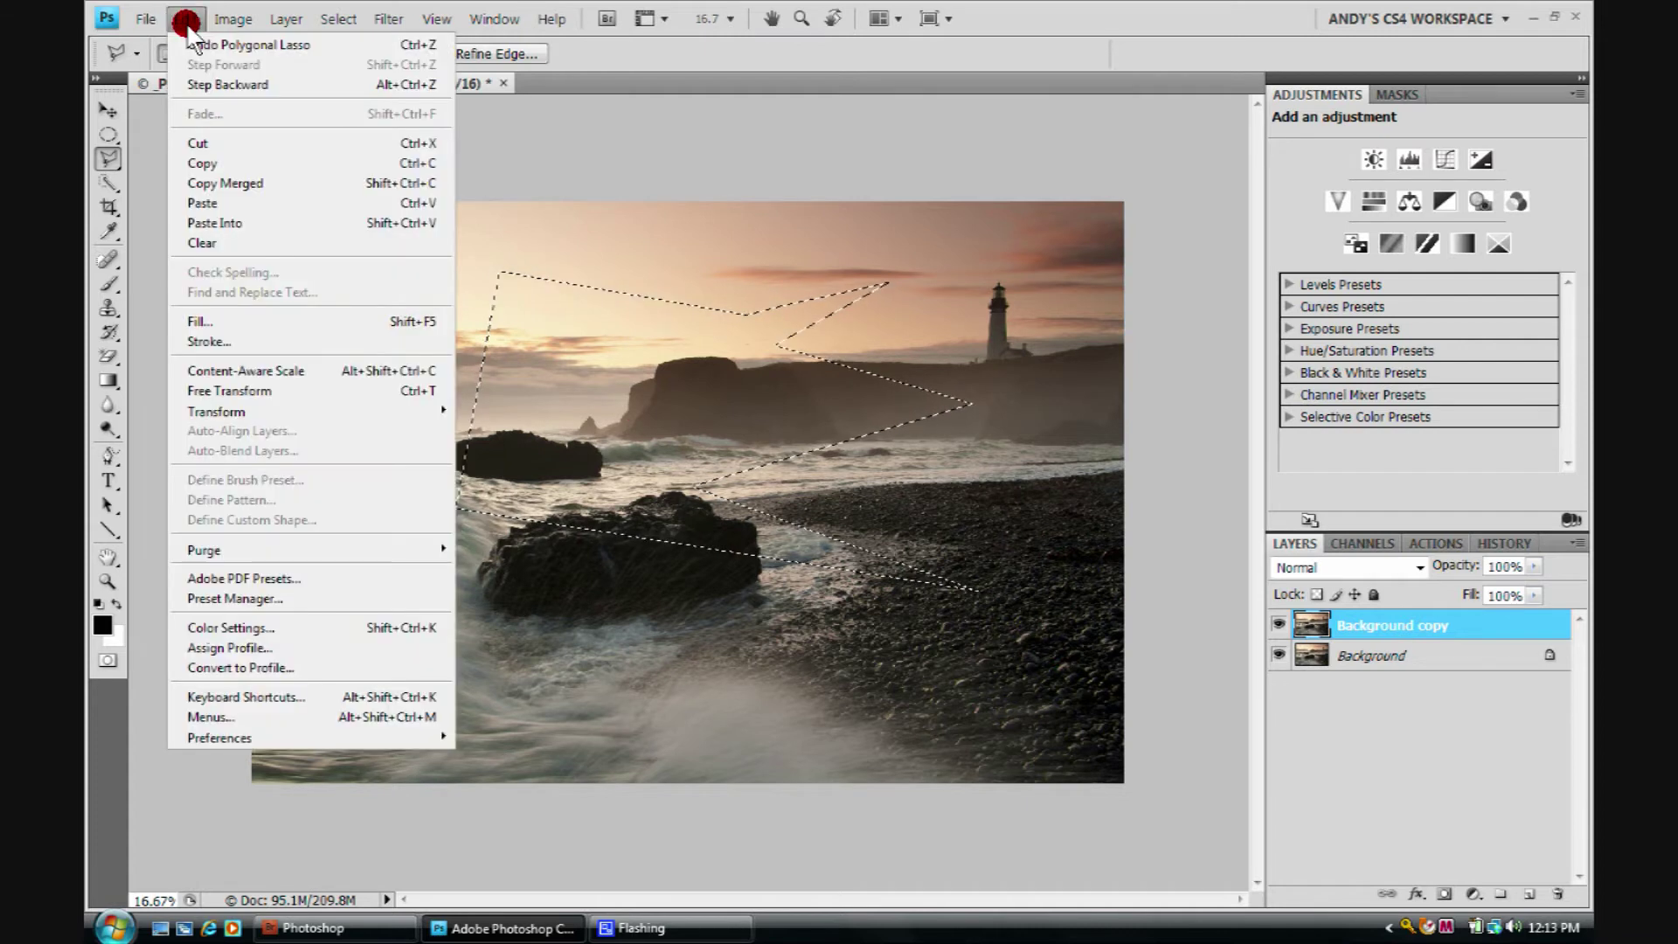
left_click(185, 139)
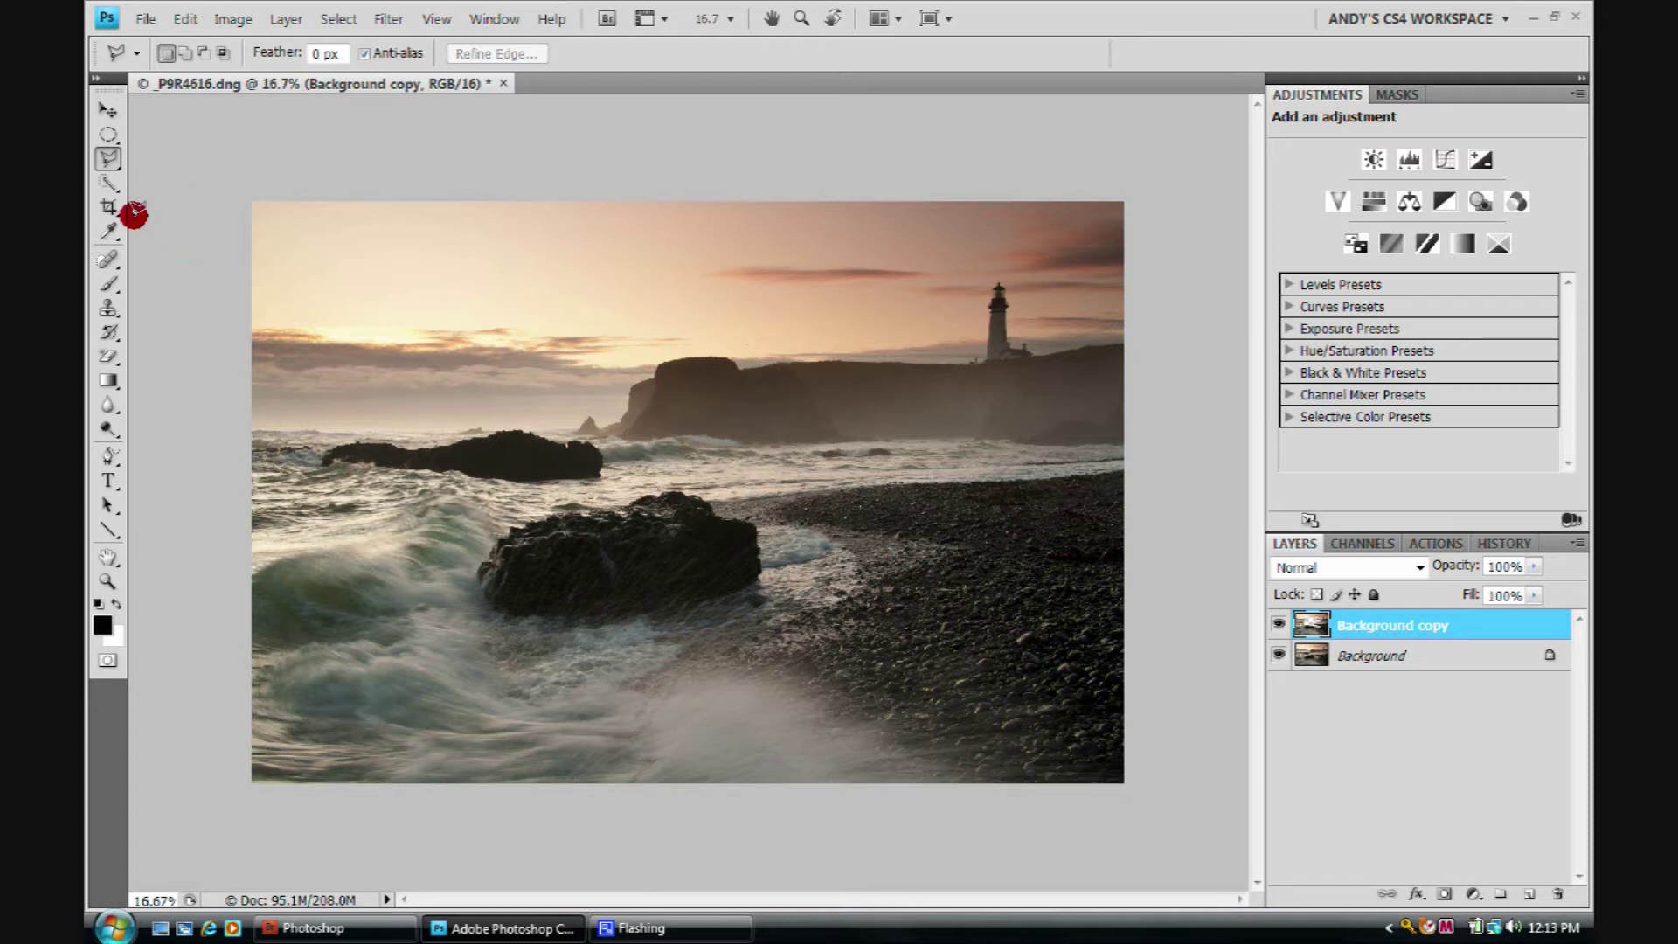
left_click_drag(1308, 661, 1379, 683)
left_click_drag(183, 26, 130, 112)
left_click(106, 112)
mouse_move(1153, 736)
left_mouse_down()
mouse_move(1355, 757)
mouse_move(921, 685)
mouse_move(1214, 726)
mouse_move(1236, 794)
mouse_move(1101, 798)
mouse_move(947, 663)
left_mouse_up()
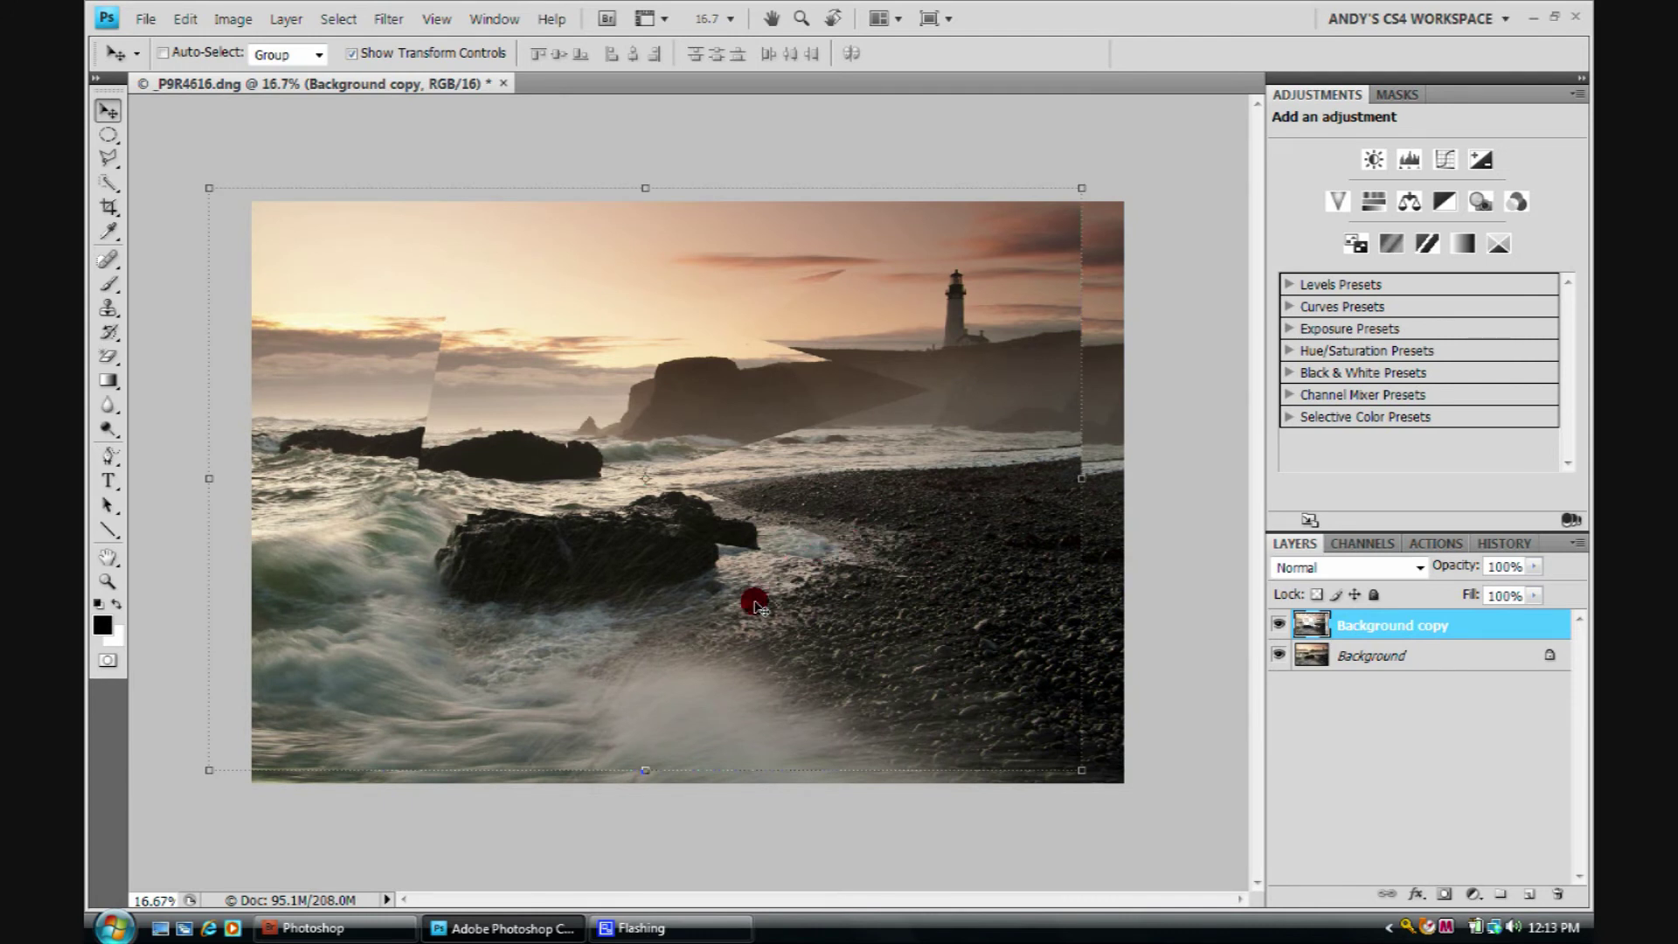
key("ctrl+z")
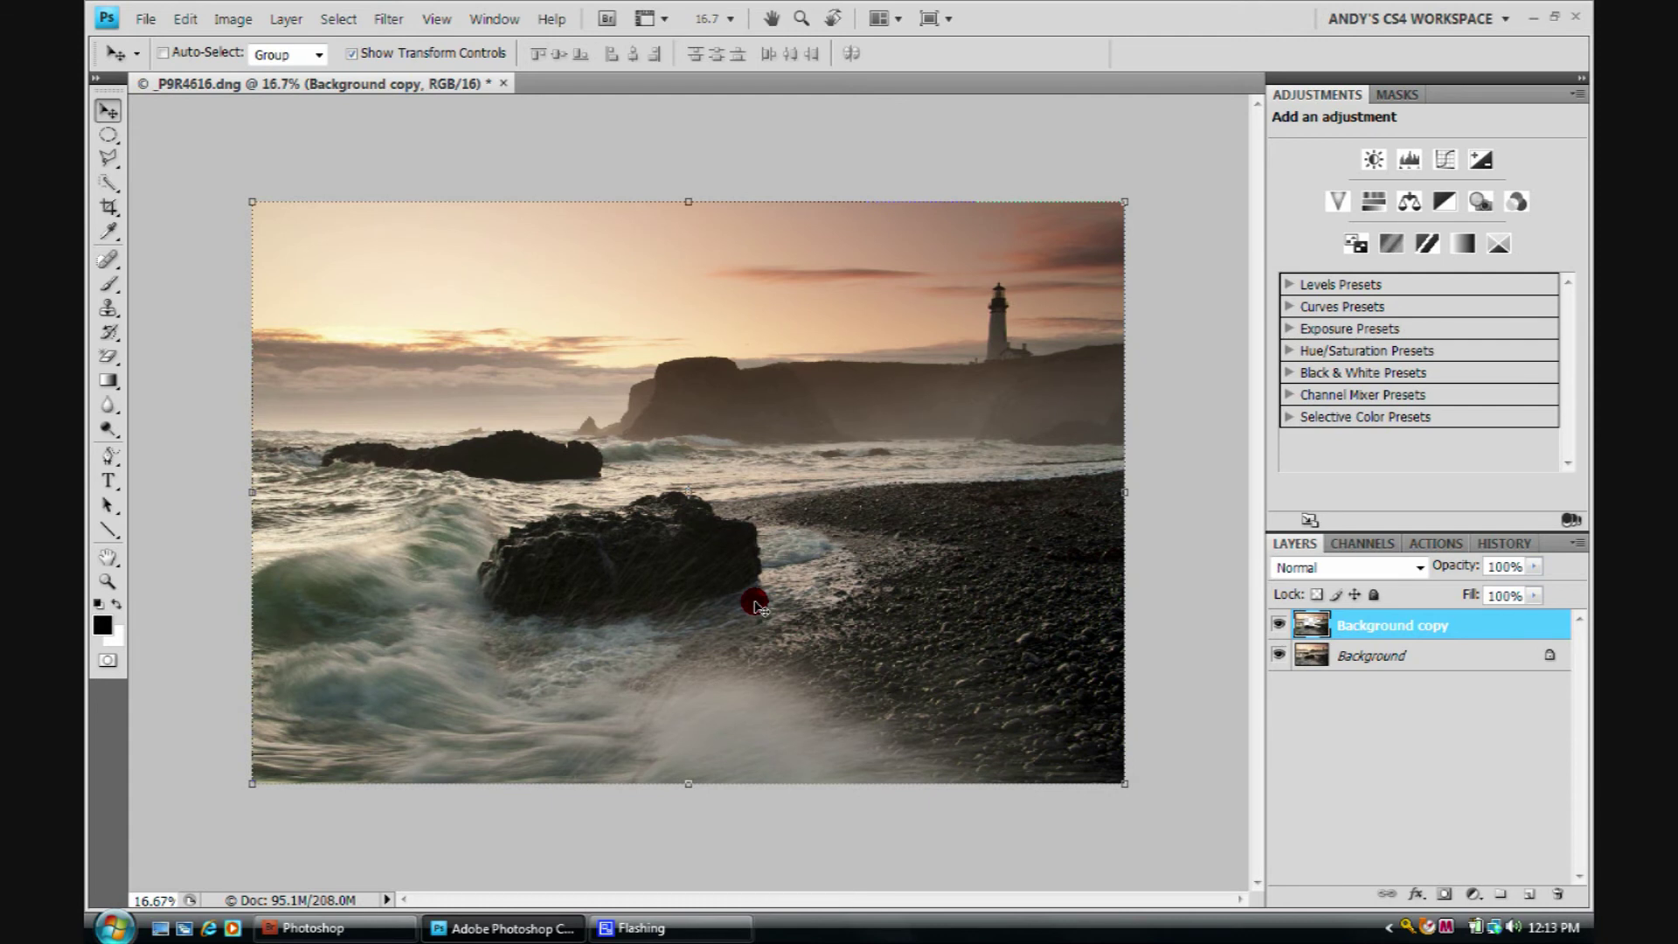
Step back in history to before the cut and clear the polygon selection
key("ctrl+shift+d")
key("ctrl+d")
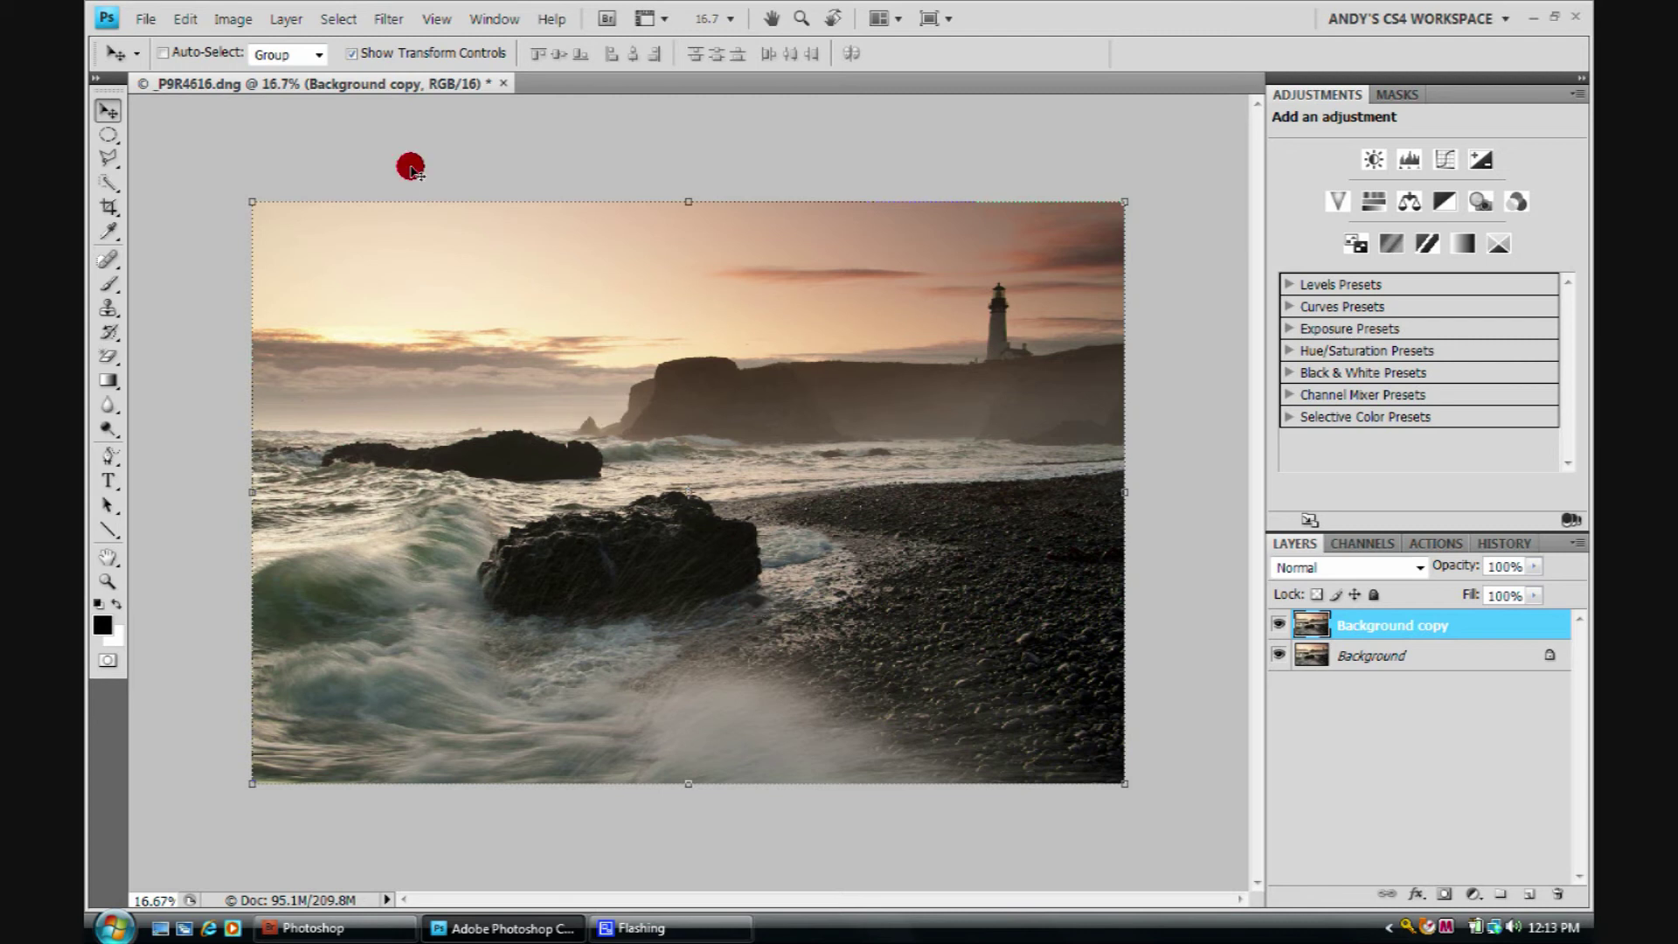